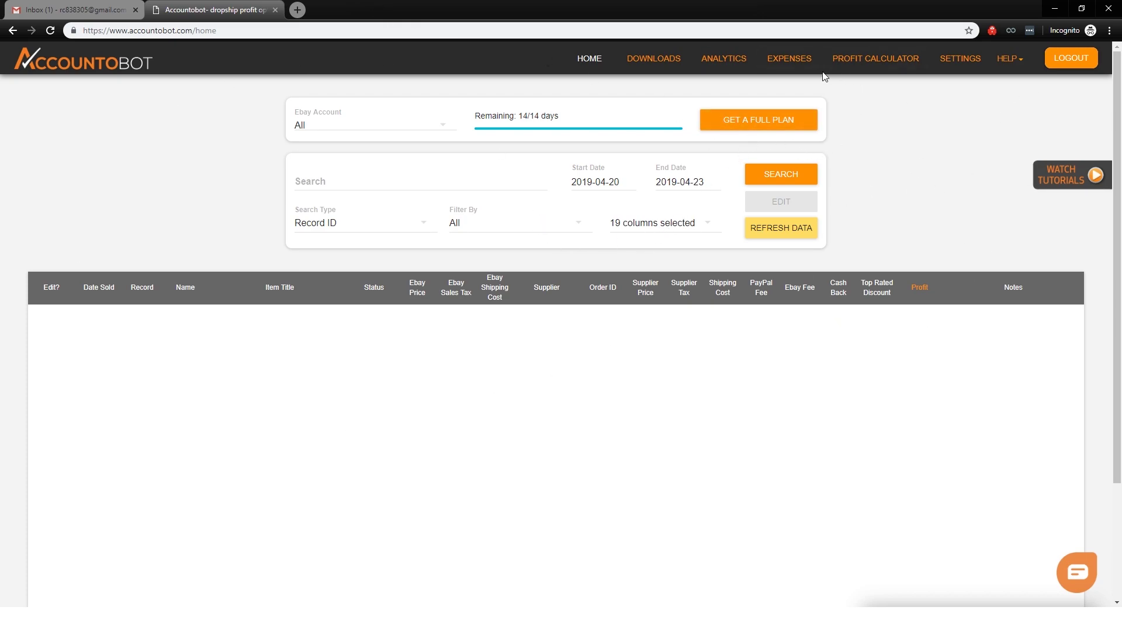
Open the full-plan pricing page in a new tab and compare the offered subscription plans
{"action": "right_click", "coordinate": [749, 116]}
{"action": "left_click", "coordinate": [778, 120]}
{"action": "left_click", "coordinate": [327, 10]}
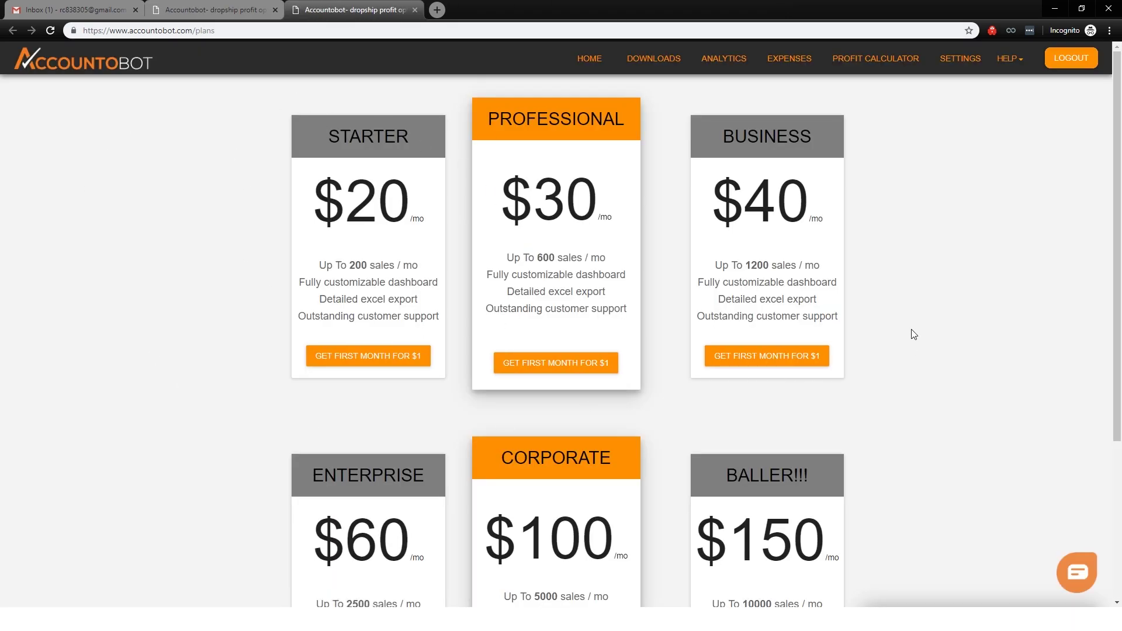
{"action": "scroll", "coordinate": [910, 324], "scroll_direction": "down", "scroll_amount": 4}
{"action": "scroll", "coordinate": [911, 314], "scroll_direction": "up", "scroll_amount": 4}
{"action": "scroll", "coordinate": [911, 371], "scroll_direction": "down", "scroll_amount": 4}
{"action": "scroll", "coordinate": [912, 370], "scroll_direction": "up", "scroll_amount": 4}
{"action": "scroll", "coordinate": [937, 358], "scroll_direction": "down", "scroll_amount": 4}
{"action": "scroll", "coordinate": [937, 358], "scroll_direction": "up", "scroll_amount": 4}
Check the monthly sales limits of the plans from Starter to Baller and close the pricing page
{"action": "left_click_drag", "start_coordinate": [340, 268], "coordinate": [399, 267]}
{"action": "left_click", "coordinate": [197, 280]}
{"action": "left_click", "coordinate": [989, 285]}
{"action": "scroll", "coordinate": [955, 158], "scroll_direction": "down", "scroll_amount": 3}
{"action": "scroll", "coordinate": [642, 252], "scroll_direction": "up", "scroll_amount": 3}
{"action": "scroll", "coordinate": [527, 169], "scroll_direction": "down", "scroll_amount": 3}
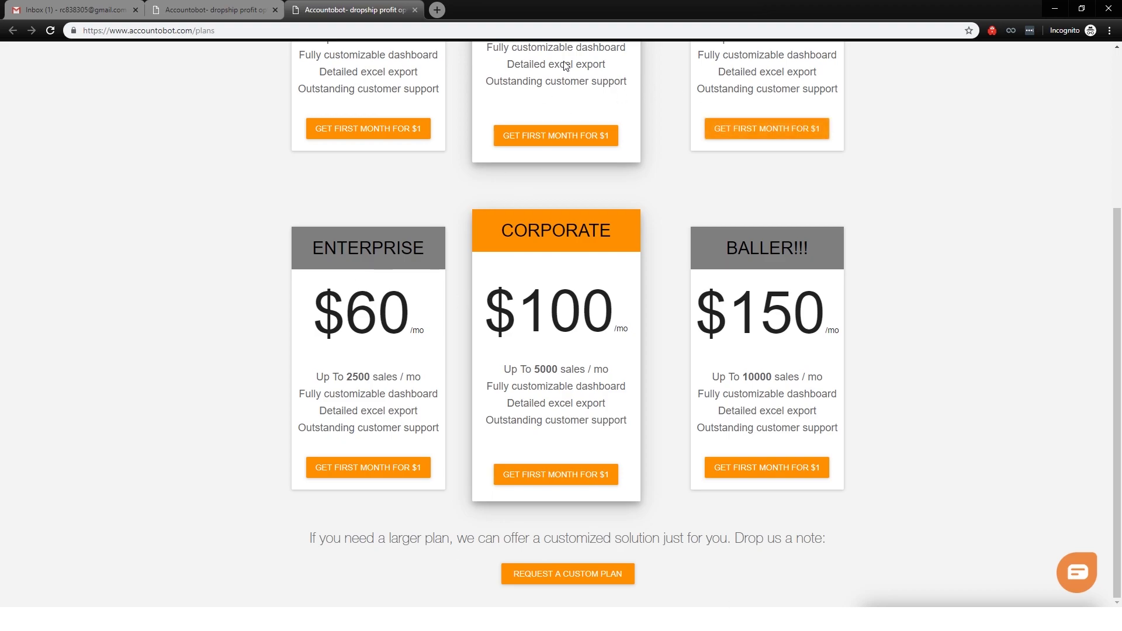
{"action": "scroll", "coordinate": [548, 51], "scroll_direction": "up", "scroll_amount": 2}
{"action": "left_click", "coordinate": [414, 10]}
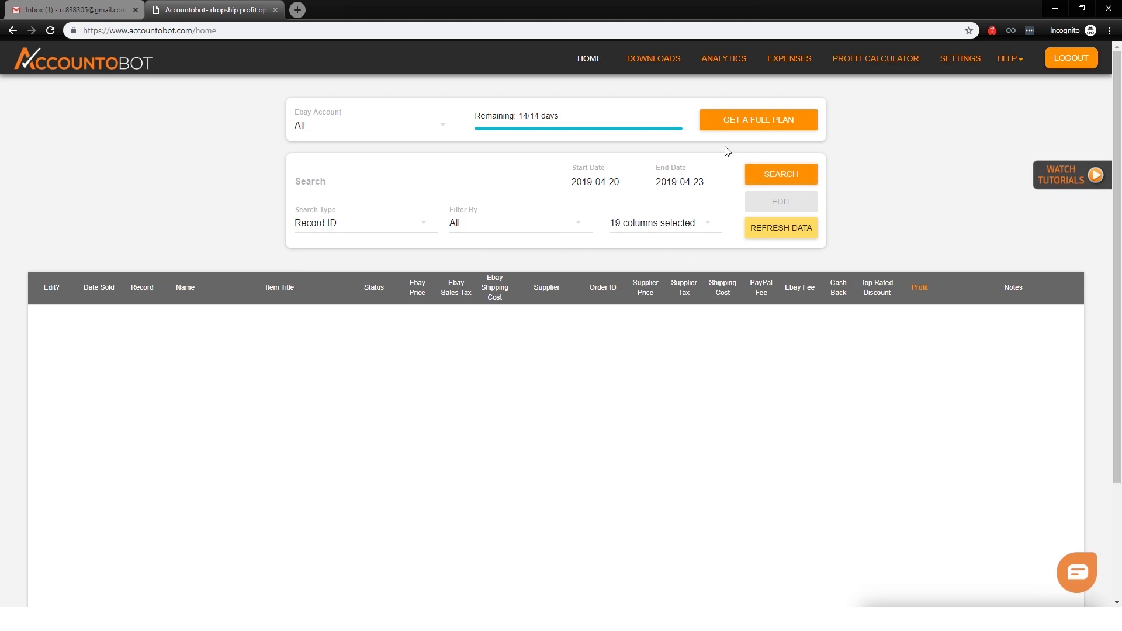
Look over the dashboard's sales table and the list of columns available for it
{"action": "scroll", "coordinate": [347, 321], "scroll_direction": "down", "scroll_amount": 3}
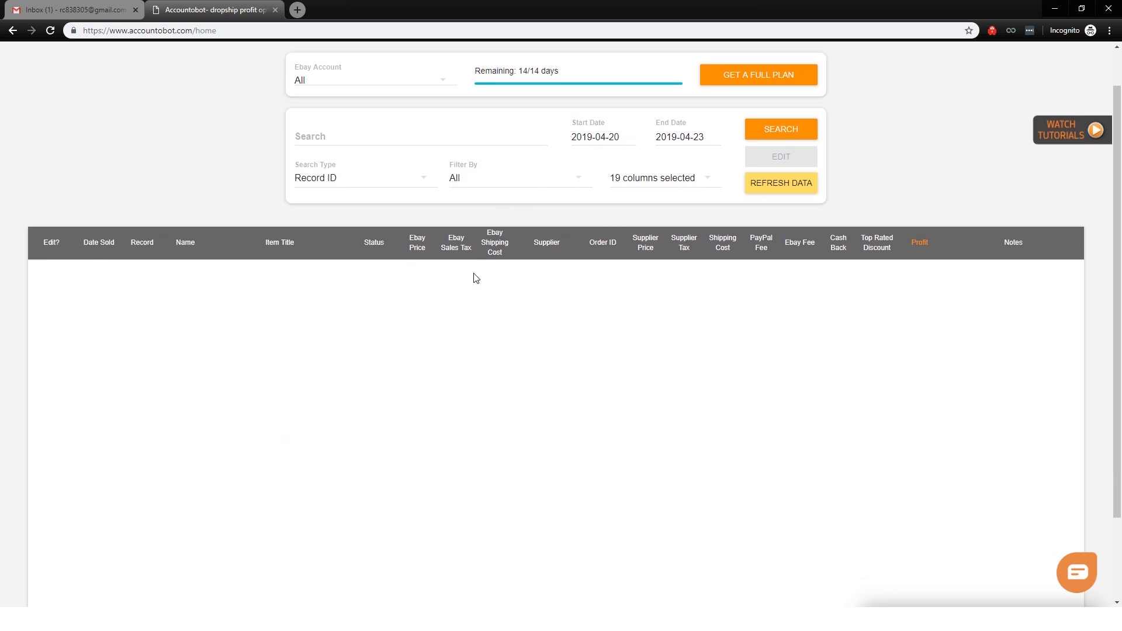
{"action": "scroll", "coordinate": [786, 356], "scroll_direction": "up", "scroll_amount": 3}
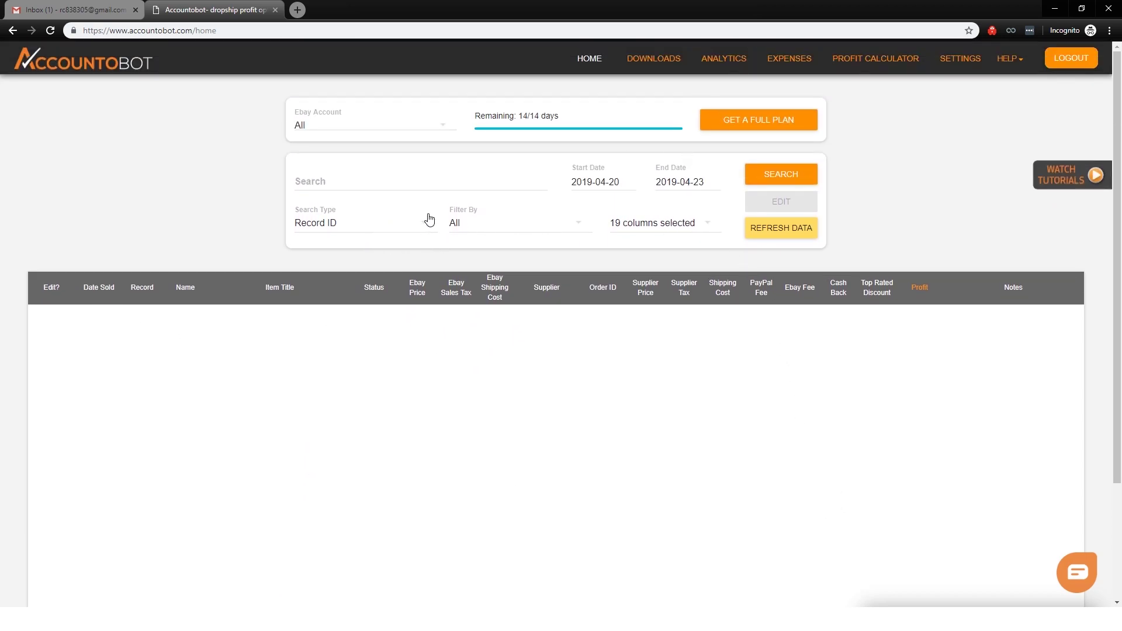
{"action": "left_click", "coordinate": [679, 222]}
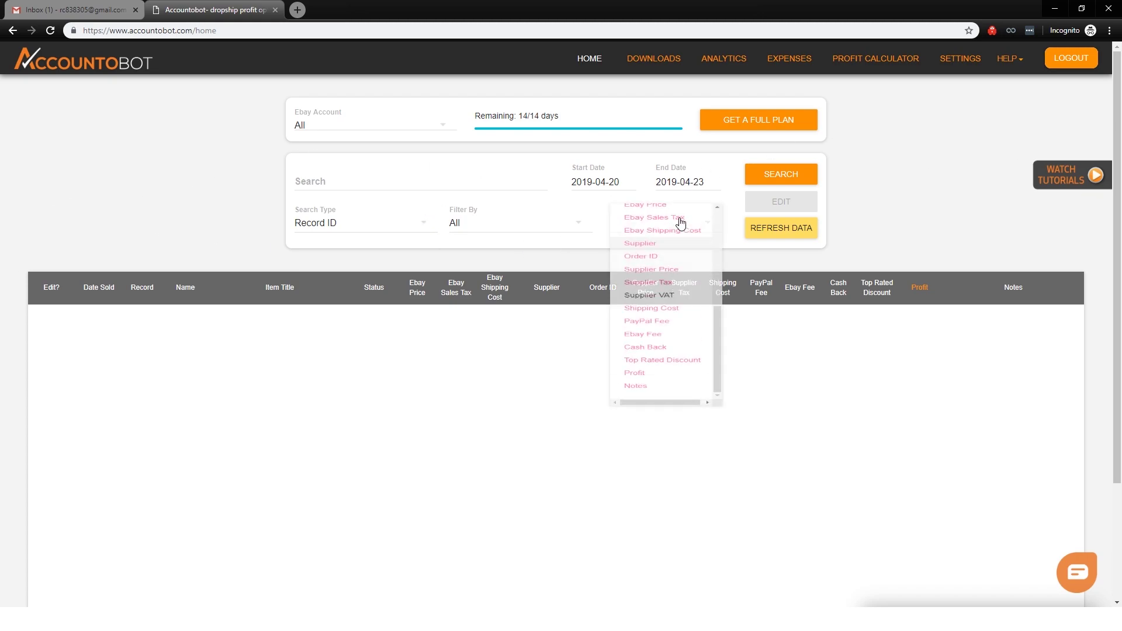
{"action": "scroll", "coordinate": [666, 351], "scroll_direction": "down", "scroll_amount": 3}
{"action": "scroll", "coordinate": [717, 346], "scroll_direction": "up", "scroll_amount": 5}
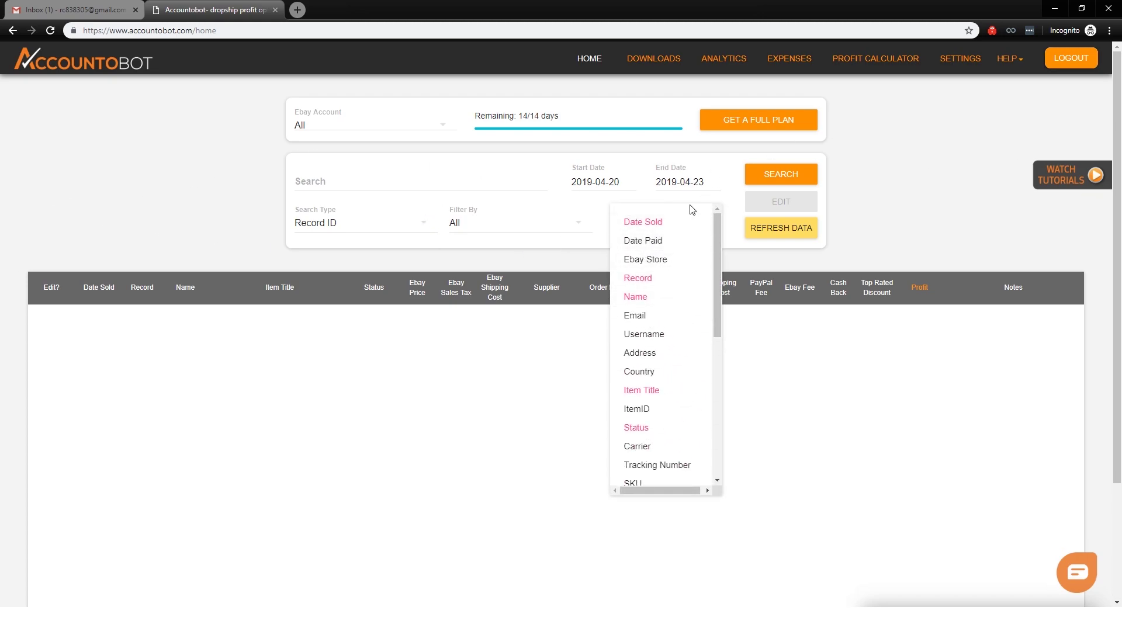
{"action": "left_click", "coordinate": [957, 186]}
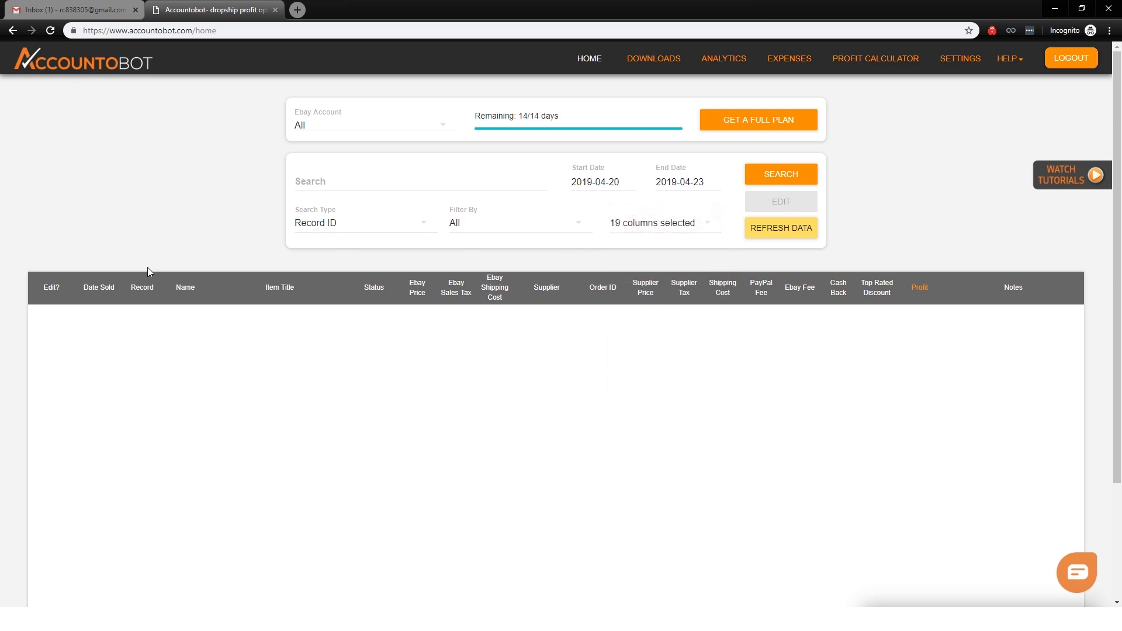
Hide the Date Sold column in the sales table and show it again
{"action": "left_click", "coordinate": [688, 229]}
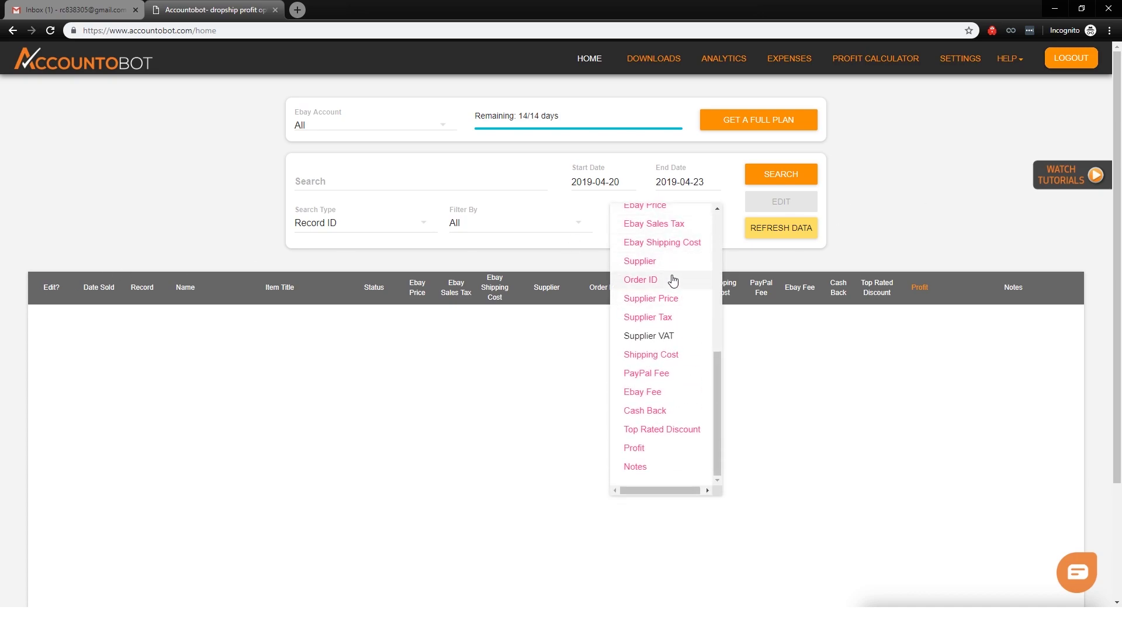
{"action": "scroll", "coordinate": [660, 234], "scroll_direction": "up", "scroll_amount": 5}
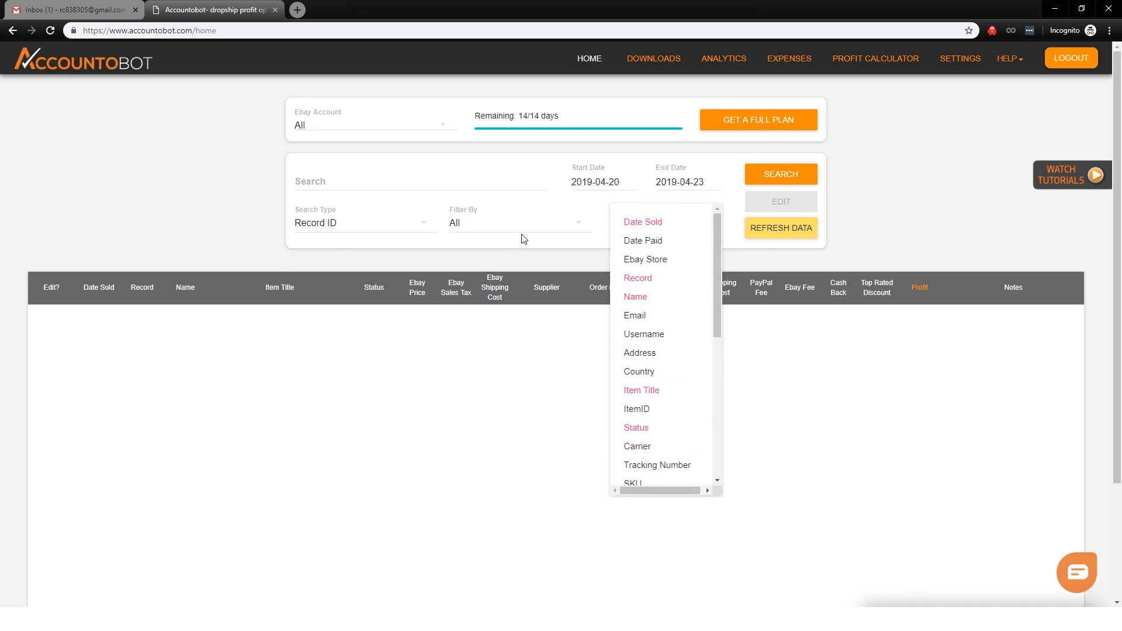
{"action": "left_click", "coordinate": [634, 222]}
{"action": "scroll", "coordinate": [635, 222], "scroll_direction": "down", "scroll_amount": 5}
{"action": "scroll", "coordinate": [669, 245], "scroll_direction": "up", "scroll_amount": 1}
{"action": "scroll", "coordinate": [670, 245], "scroll_direction": "up", "scroll_amount": 4}
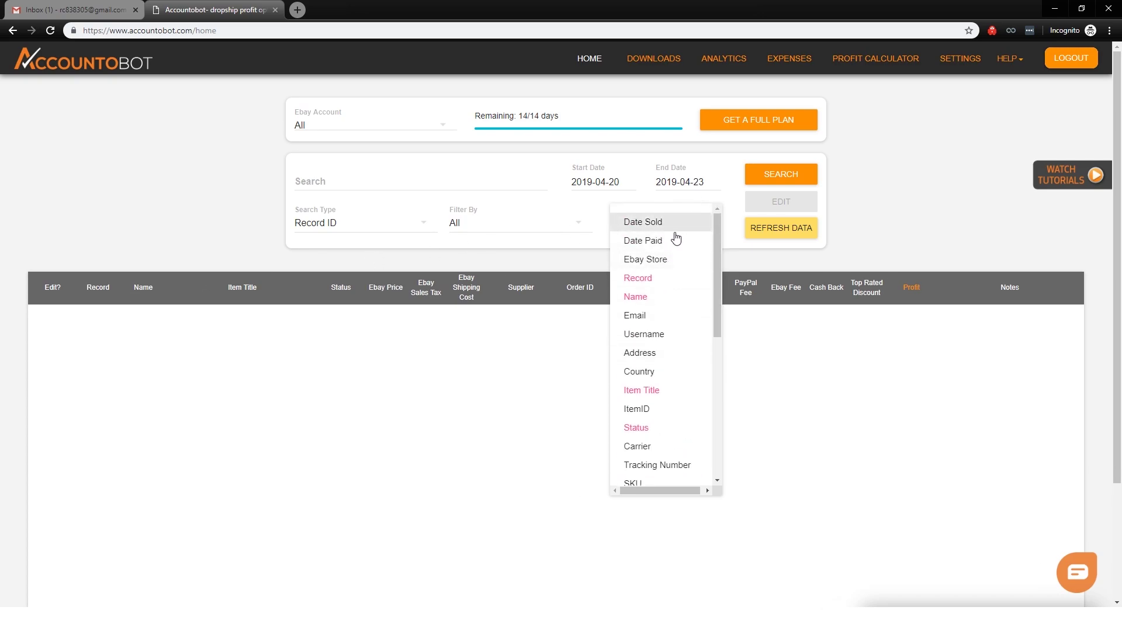
{"action": "left_click", "coordinate": [663, 223]}
{"action": "left_click", "coordinate": [146, 240]}
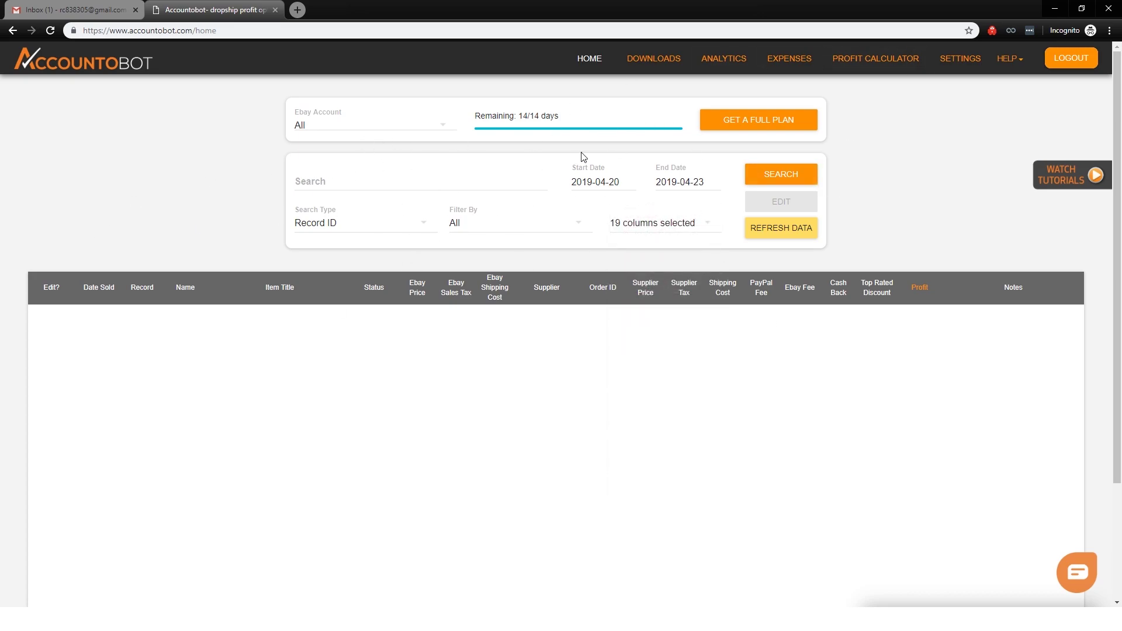
Look over the sales table's headers and the search type and column options
{"action": "scroll", "coordinate": [188, 323], "scroll_direction": "down", "scroll_amount": 3}
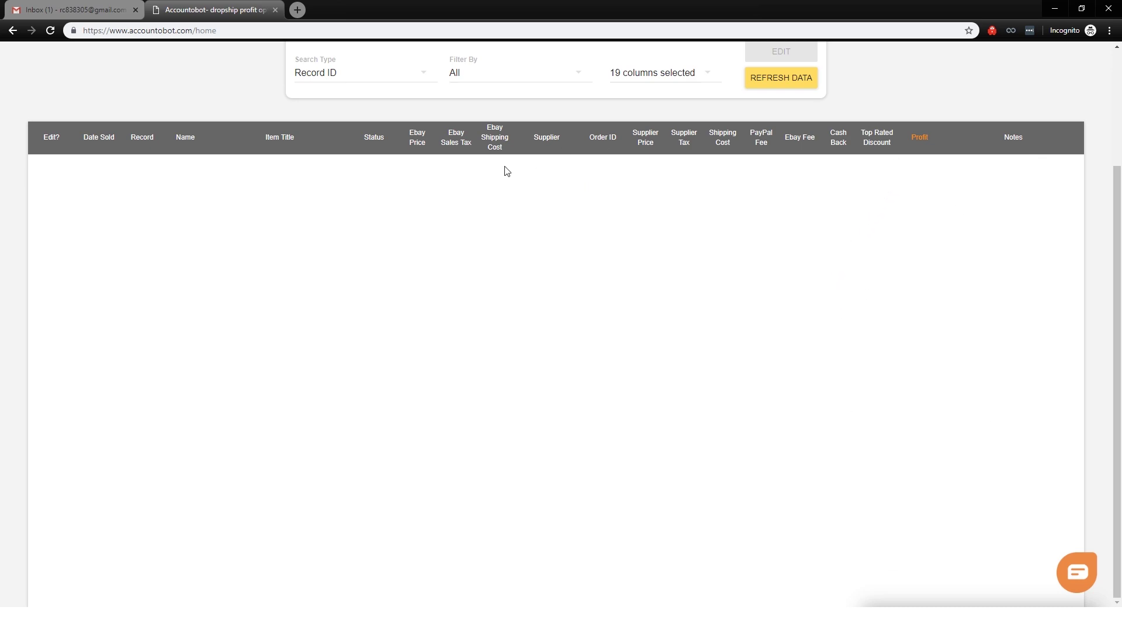
{"action": "scroll", "coordinate": [534, 161], "scroll_direction": "up", "scroll_amount": 3}
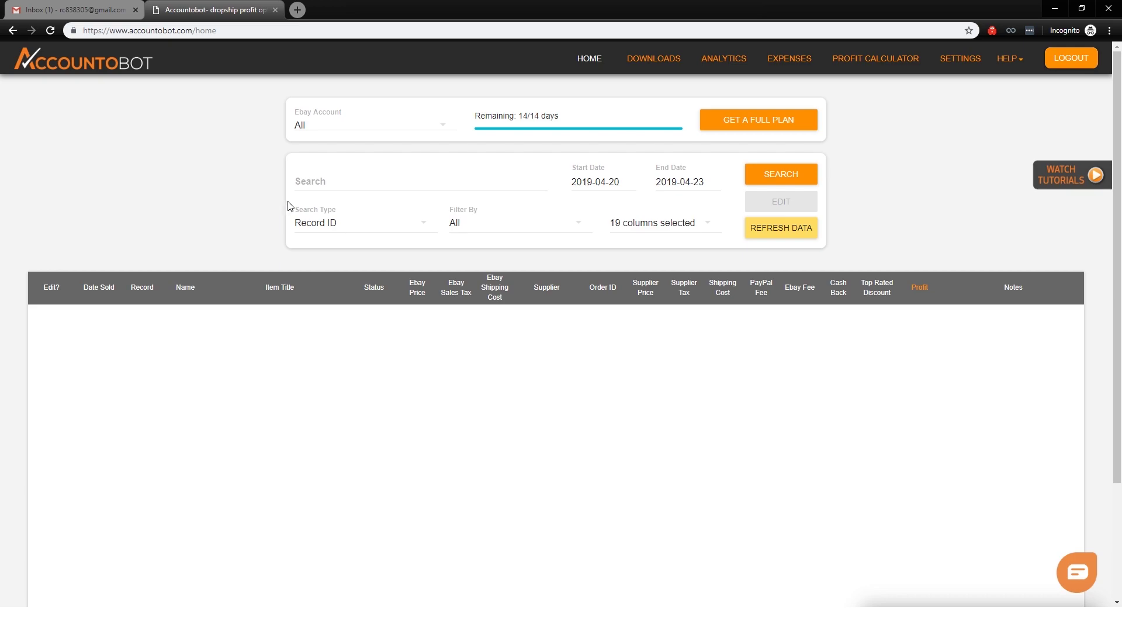
{"action": "left_click", "coordinate": [374, 224]}
{"action": "left_click", "coordinate": [737, 222]}
{"action": "left_click", "coordinate": [711, 224]}
{"action": "left_click", "coordinate": [129, 287]}
Show the Ebay Store column in the sales table
{"action": "left_click", "coordinate": [664, 218]}
{"action": "scroll", "coordinate": [682, 276], "scroll_direction": "up", "scroll_amount": 5}
{"action": "scroll", "coordinate": [709, 260], "scroll_direction": "down", "scroll_amount": 2}
{"action": "scroll", "coordinate": [696, 257], "scroll_direction": "up", "scroll_amount": 2}
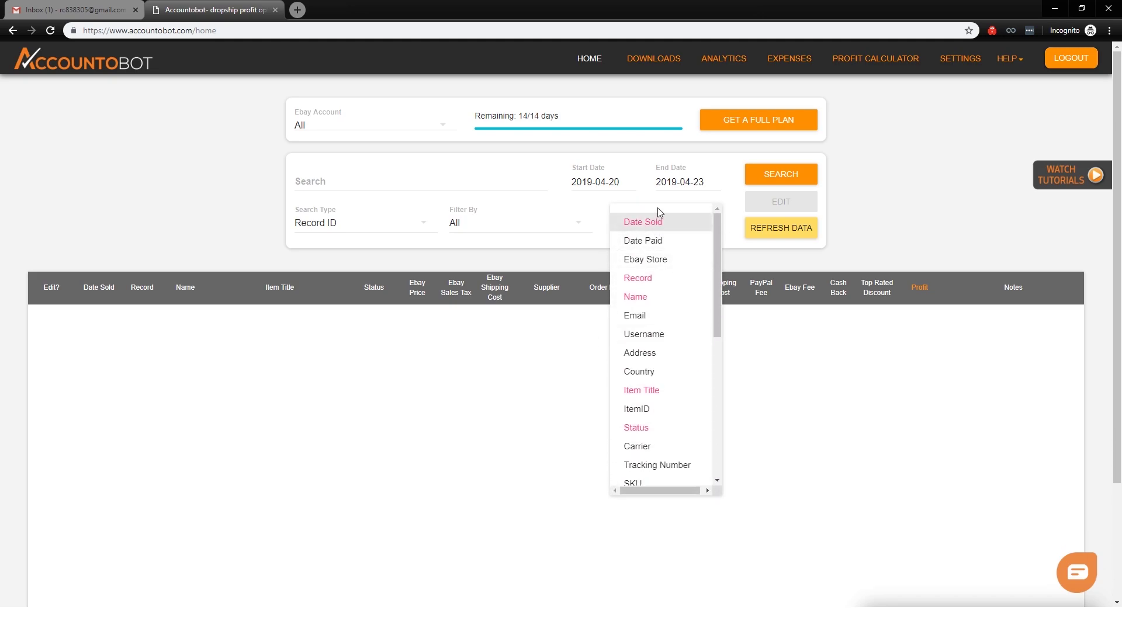
{"action": "left_click", "coordinate": [674, 255]}
{"action": "scroll", "coordinate": [681, 240], "scroll_direction": "down", "scroll_amount": 5}
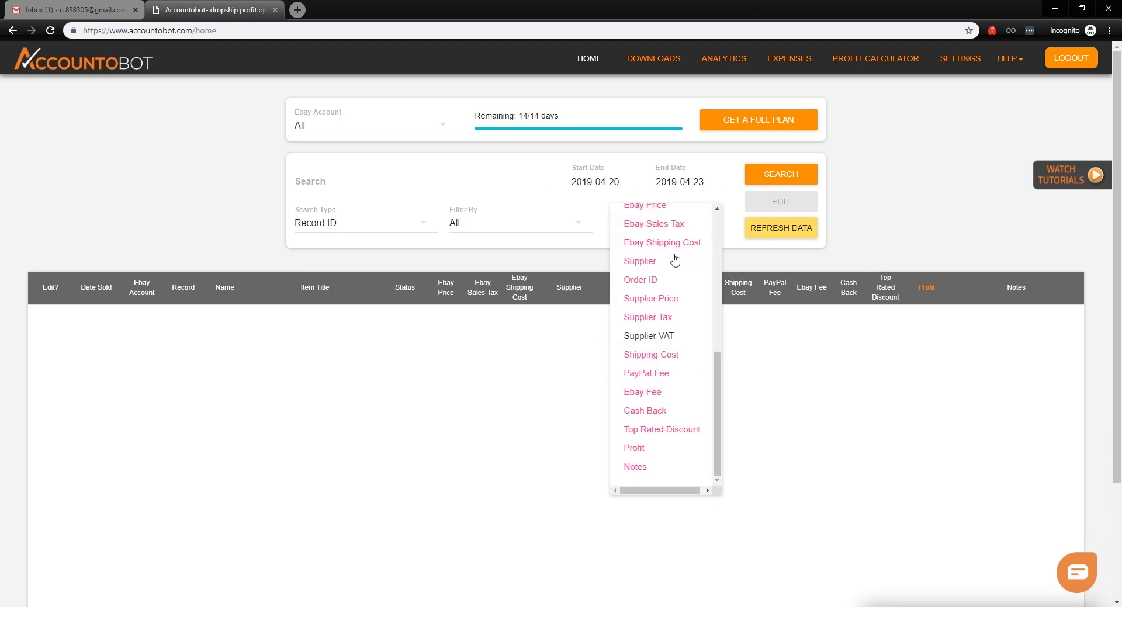
{"action": "scroll", "coordinate": [670, 251], "scroll_direction": "up", "scroll_amount": 5}
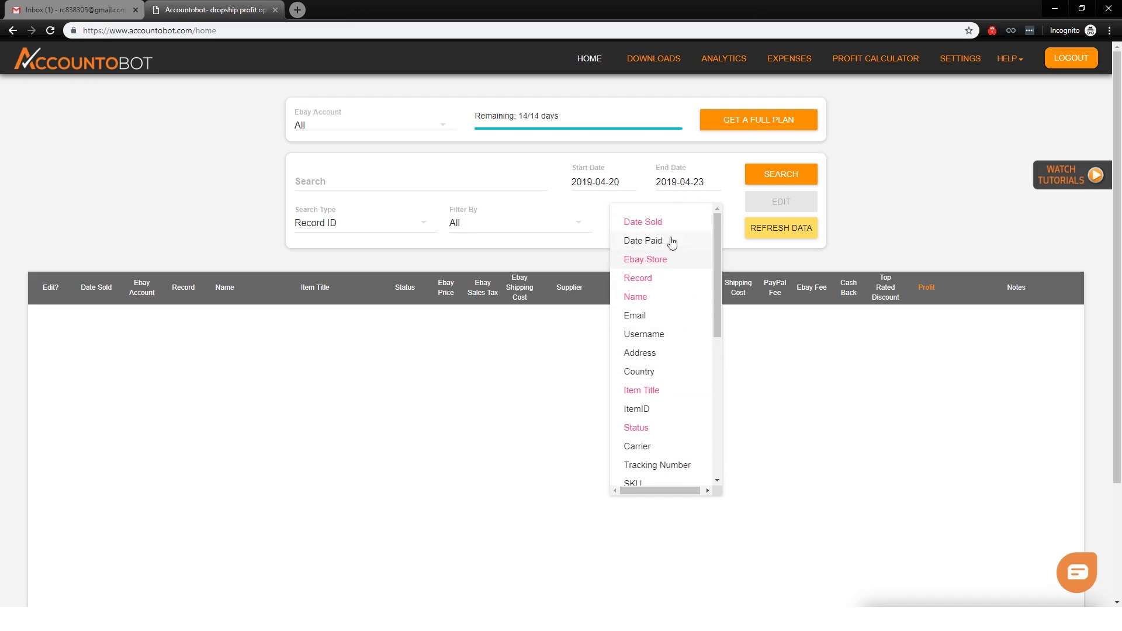
Hide the Record column in the sales table and close the column list
{"action": "left_click", "coordinate": [653, 286]}
{"action": "scroll", "coordinate": [657, 291], "scroll_direction": "down", "scroll_amount": 5}
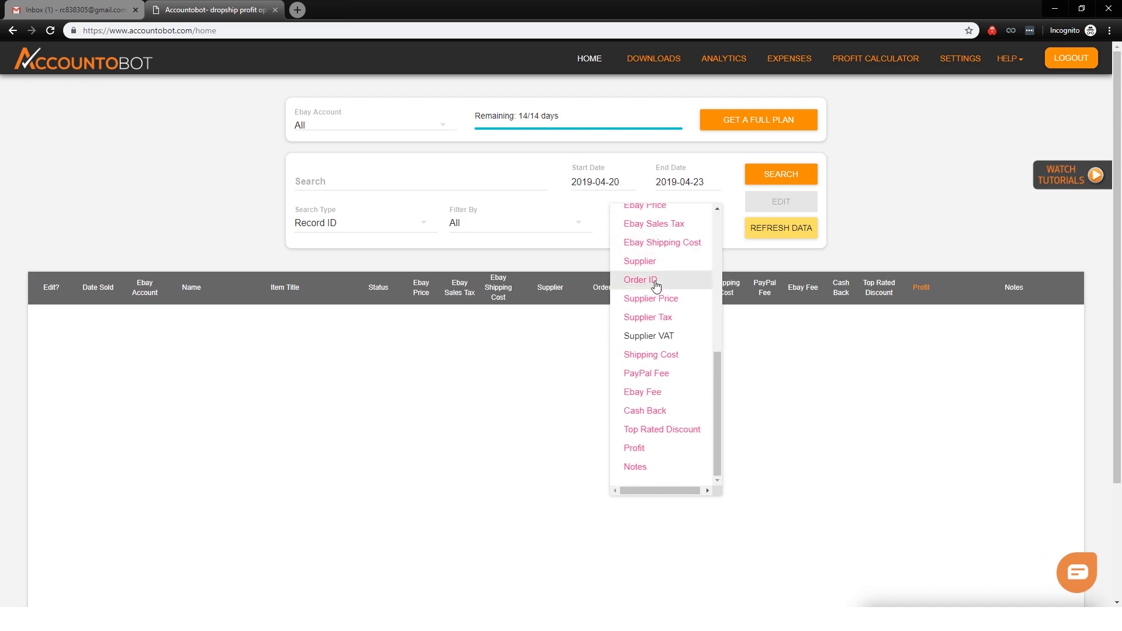
{"action": "scroll", "coordinate": [661, 268], "scroll_direction": "up", "scroll_amount": 5}
{"action": "scroll", "coordinate": [672, 333], "scroll_direction": "down", "scroll_amount": 5}
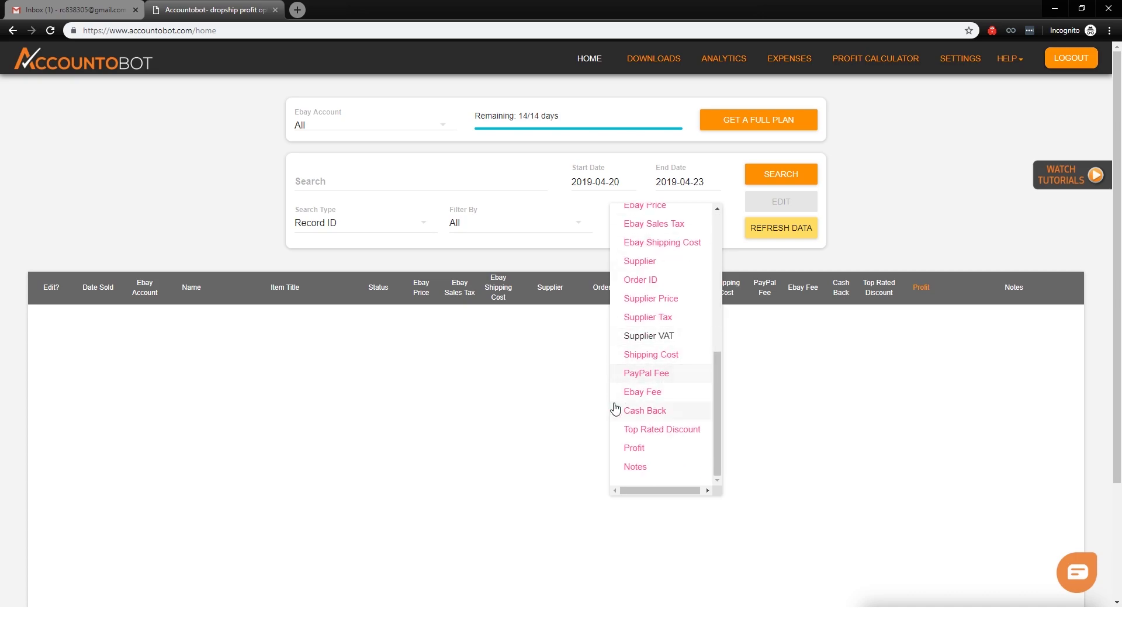
{"action": "left_click", "coordinate": [939, 194]}
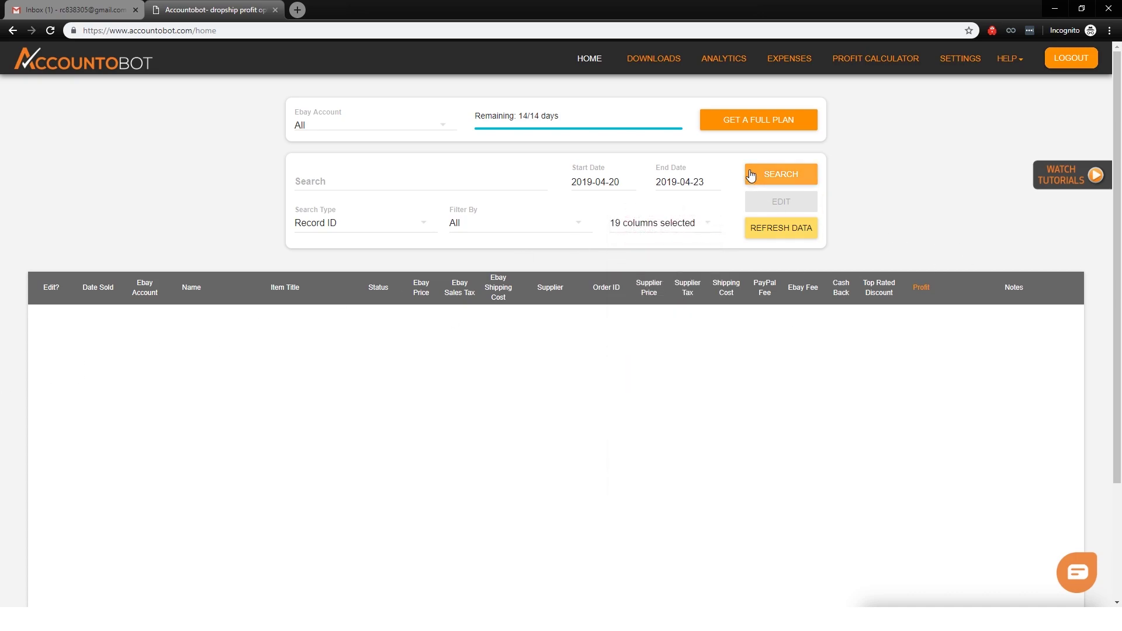
Review the column selection for the sales table once more without changing it
{"action": "left_click", "coordinate": [696, 222]}
{"action": "scroll", "coordinate": [671, 367], "scroll_direction": "down", "scroll_amount": 3}
{"action": "scroll", "coordinate": [671, 367], "scroll_direction": "up", "scroll_amount": 4}
{"action": "scroll", "coordinate": [661, 404], "scroll_direction": "down", "scroll_amount": 2}
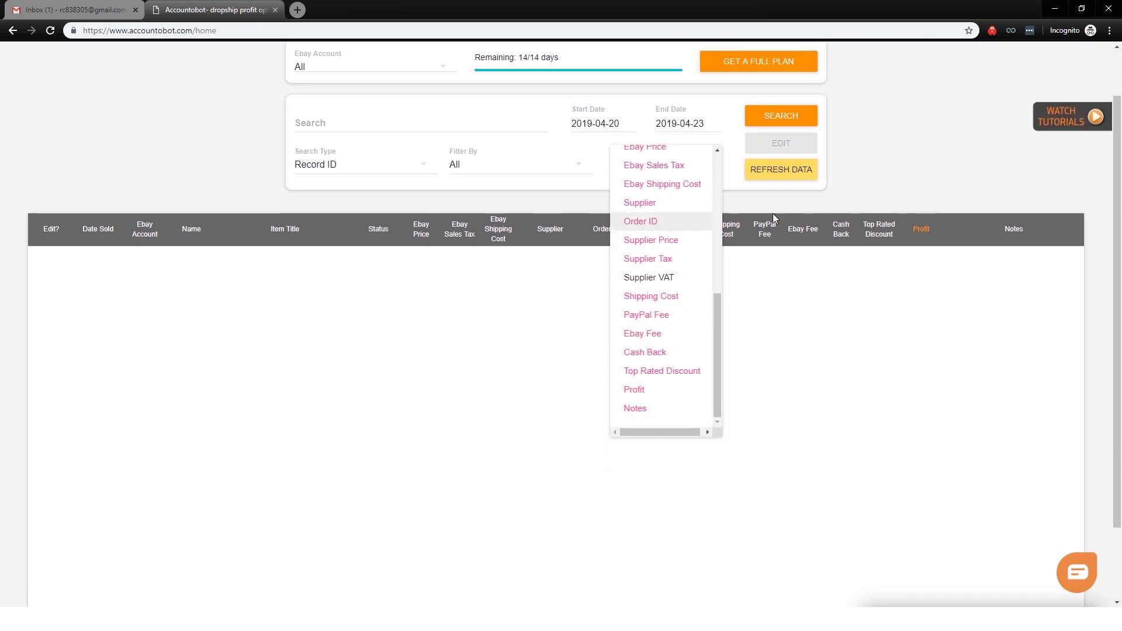
{"action": "left_click", "coordinate": [957, 159]}
{"action": "scroll", "coordinate": [805, 173], "scroll_direction": "up", "scroll_amount": 2}
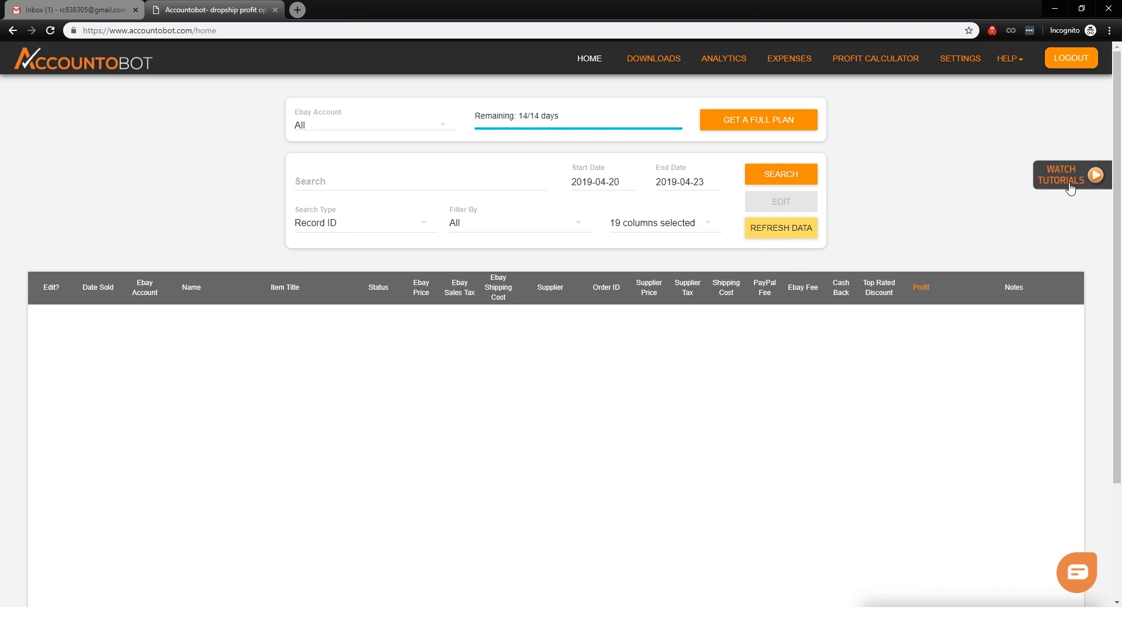
Open the Downloads page and view the eBay account choices for the sales report
{"action": "left_click", "coordinate": [657, 58]}
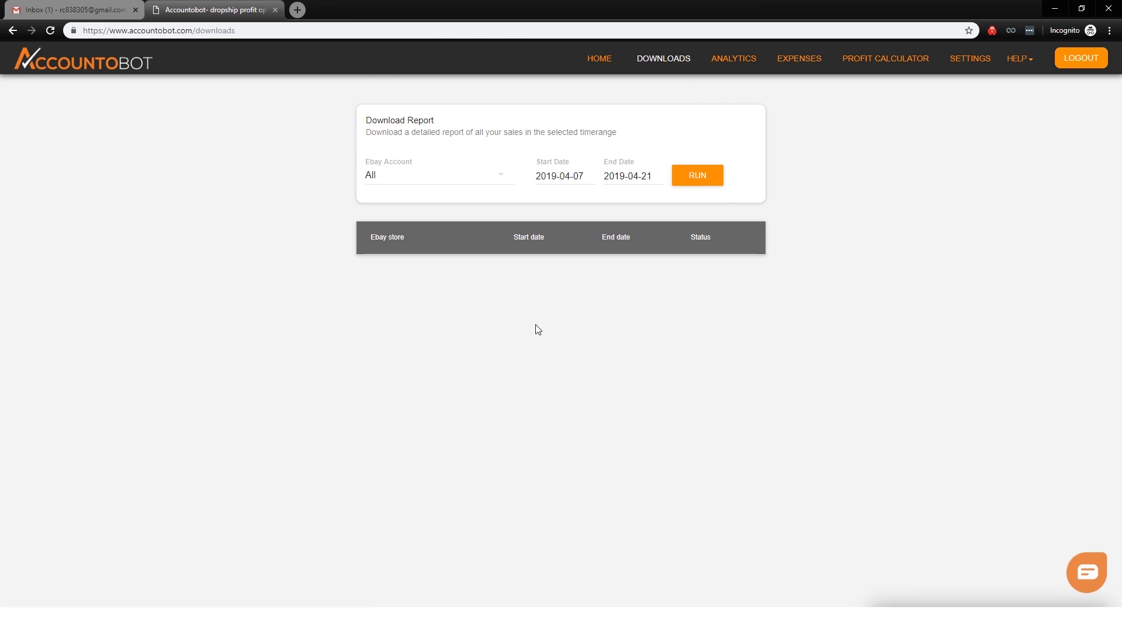
{"action": "left_click", "coordinate": [447, 177]}
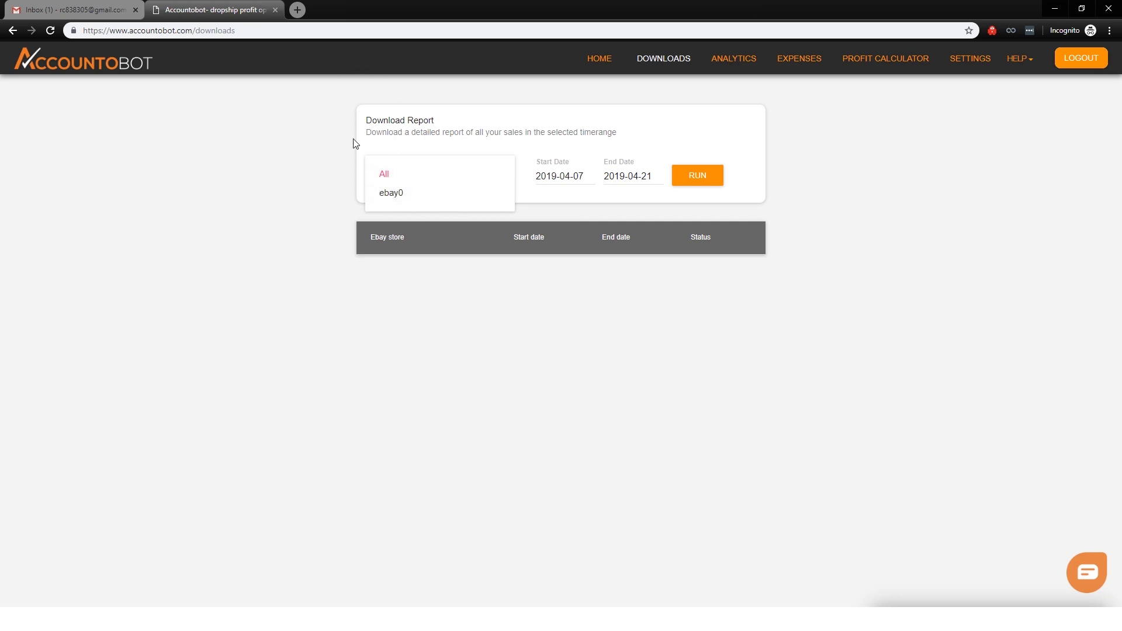
{"action": "left_click", "coordinate": [143, 193]}
{"action": "left_click", "coordinate": [370, 182]}
{"action": "left_click", "coordinate": [387, 122]}
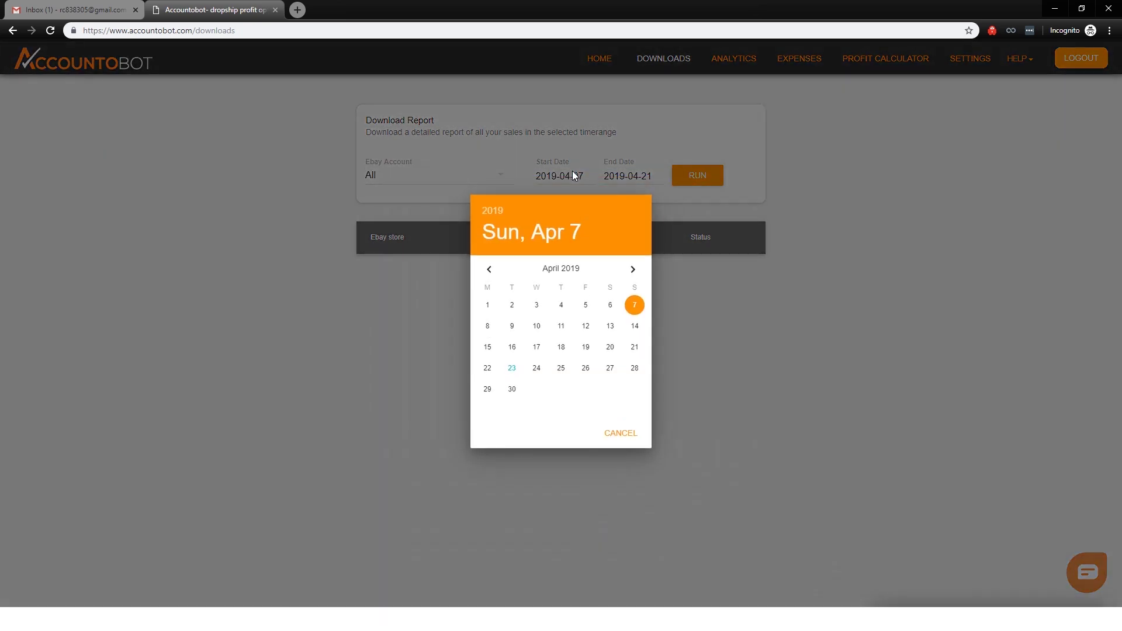
Run a sales report for all eBay accounts with start date 2019-04-02 and end date 2019-04-30
{"action": "left_click", "coordinate": [572, 175]}
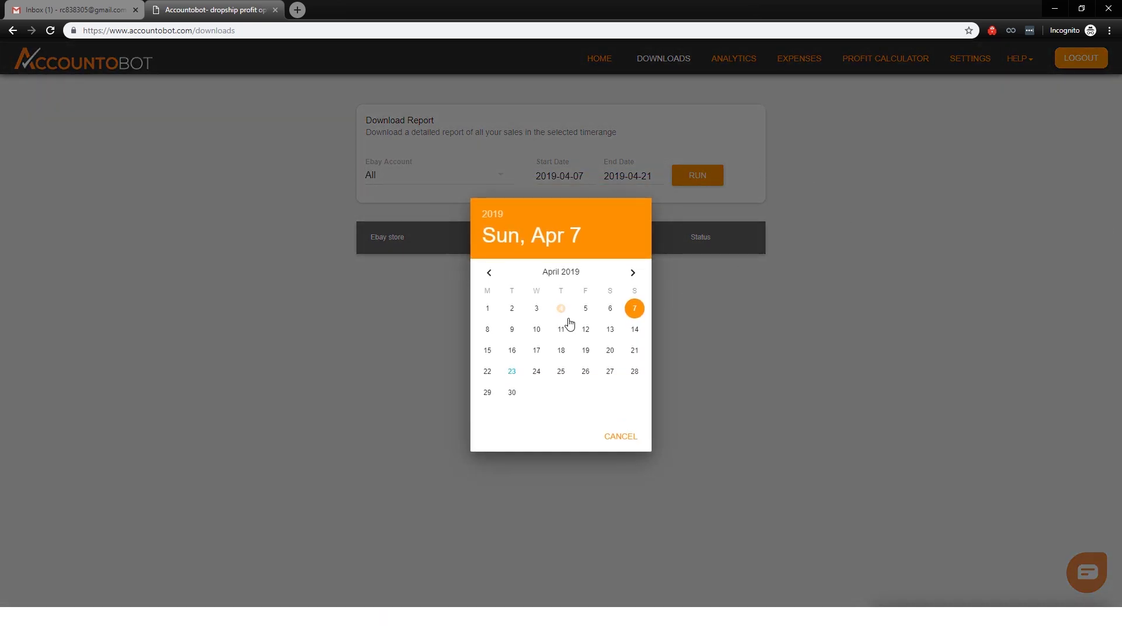
{"action": "left_click", "coordinate": [512, 308]}
{"action": "left_click", "coordinate": [627, 176]}
{"action": "left_click", "coordinate": [512, 382]}
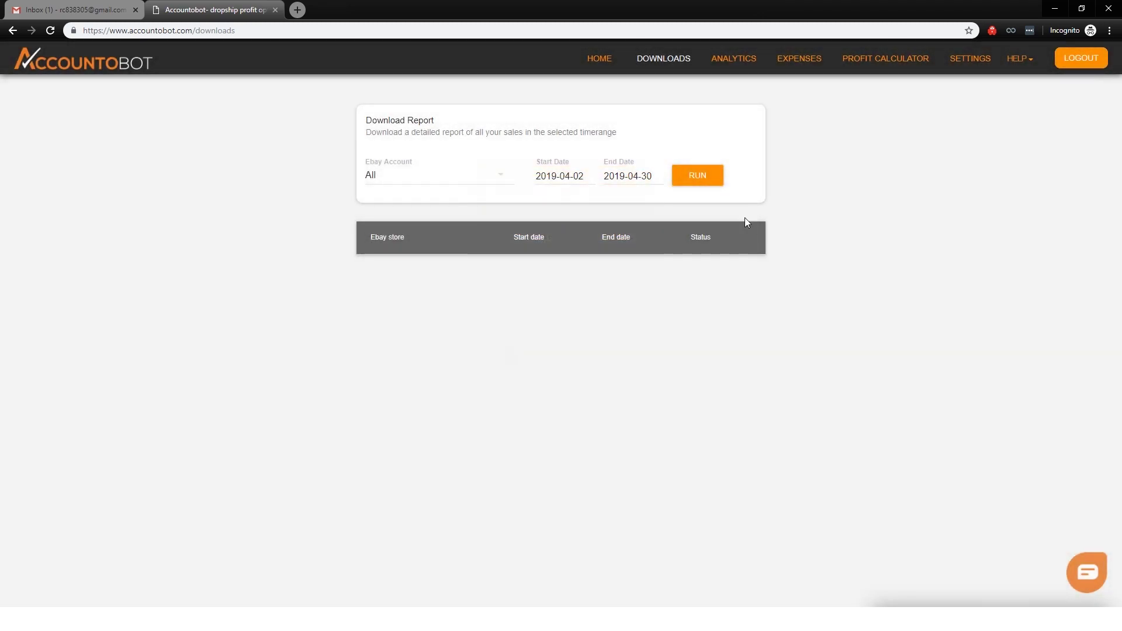
{"action": "left_click", "coordinate": [699, 182]}
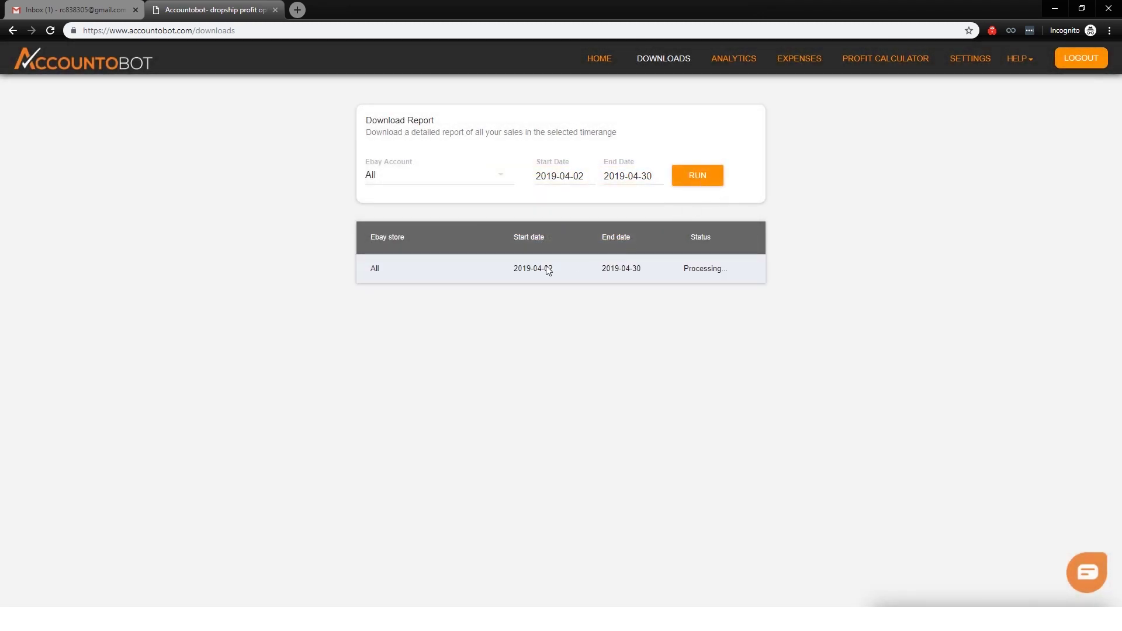
Check the dates and status of the requested report in the downloads list
{"action": "left_click_drag", "start_coordinate": [489, 275], "coordinate": [750, 283]}
{"action": "left_click", "coordinate": [860, 314]}
{"action": "left_click_drag", "start_coordinate": [450, 276], "coordinate": [824, 275]}
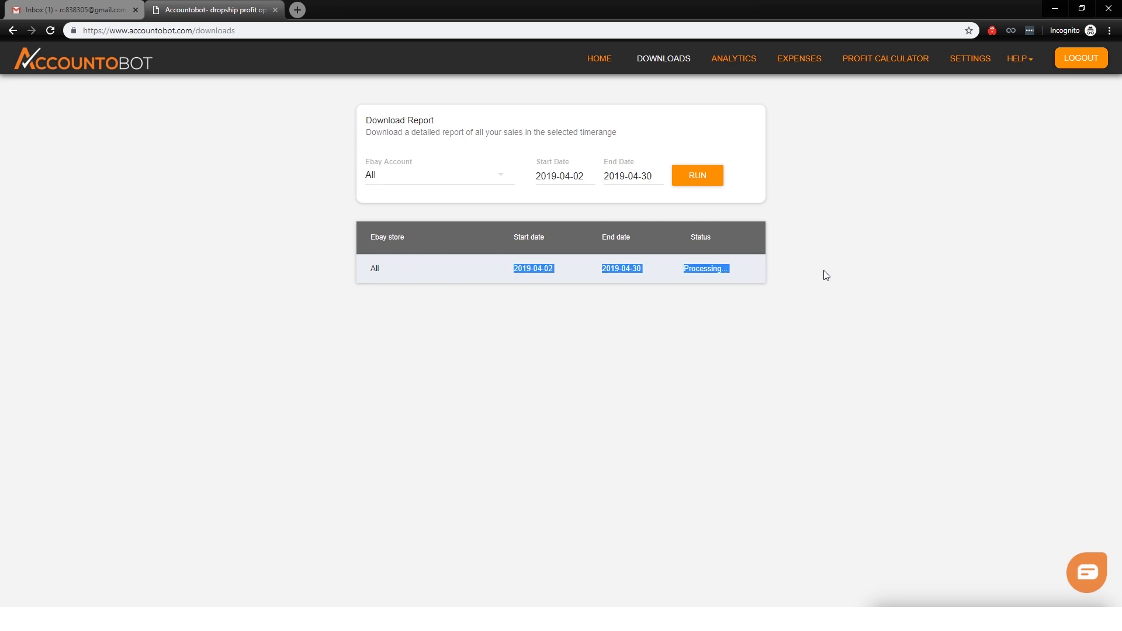
{"action": "left_click", "coordinate": [724, 267]}
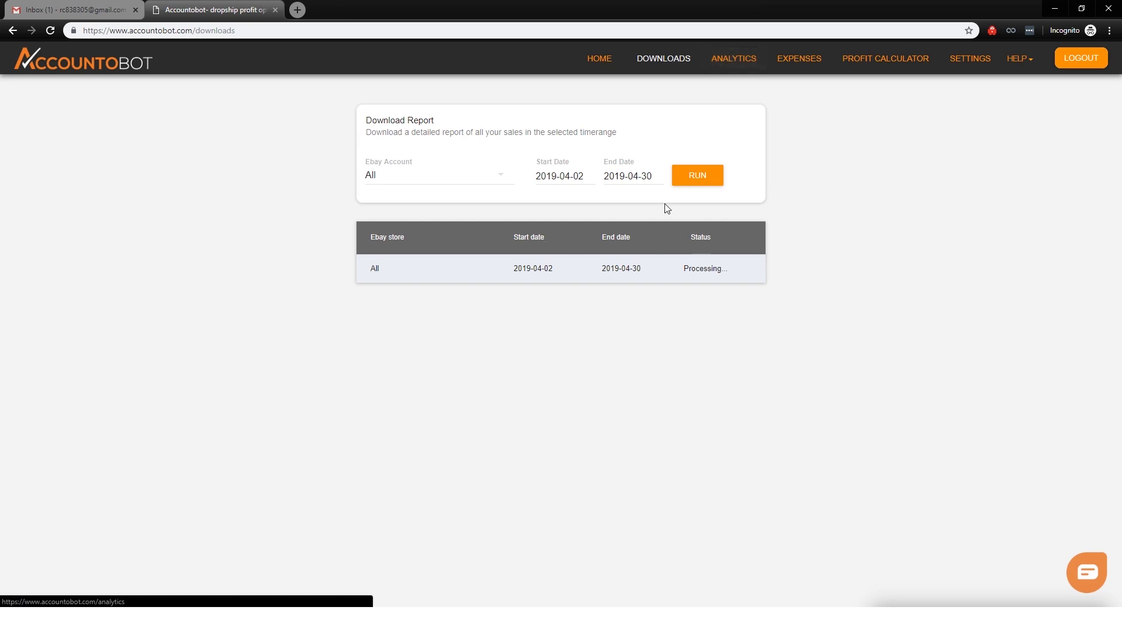
Open the Analytics page and examine its profit totals and the sales, supplier and profit margin charts
{"action": "left_click", "coordinate": [717, 71]}
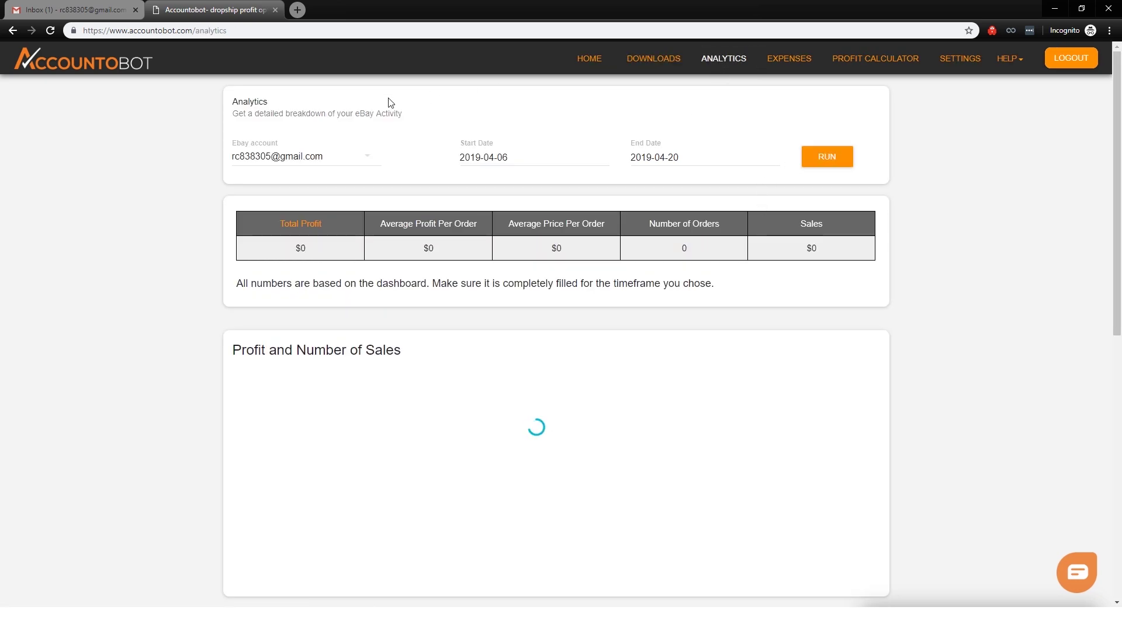
{"action": "scroll", "coordinate": [629, 314], "scroll_direction": "down", "scroll_amount": 5}
{"action": "scroll", "coordinate": [703, 408], "scroll_direction": "up", "scroll_amount": 5}
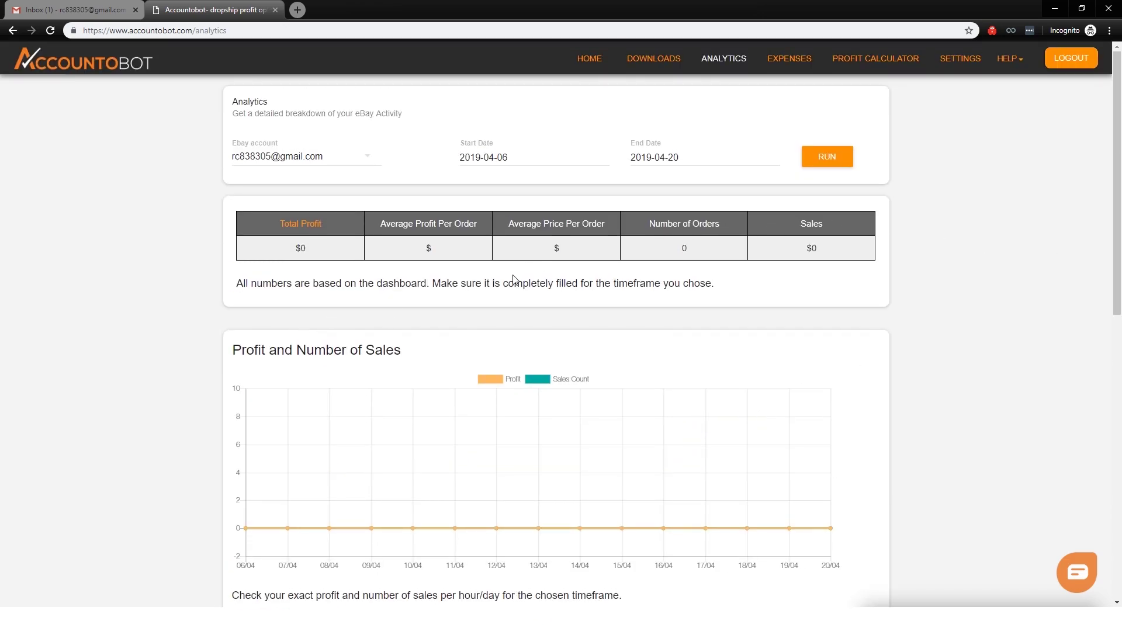
{"action": "scroll", "coordinate": [977, 318], "scroll_direction": "down", "scroll_amount": 5}
{"action": "scroll", "coordinate": [947, 401], "scroll_direction": "up", "scroll_amount": 5}
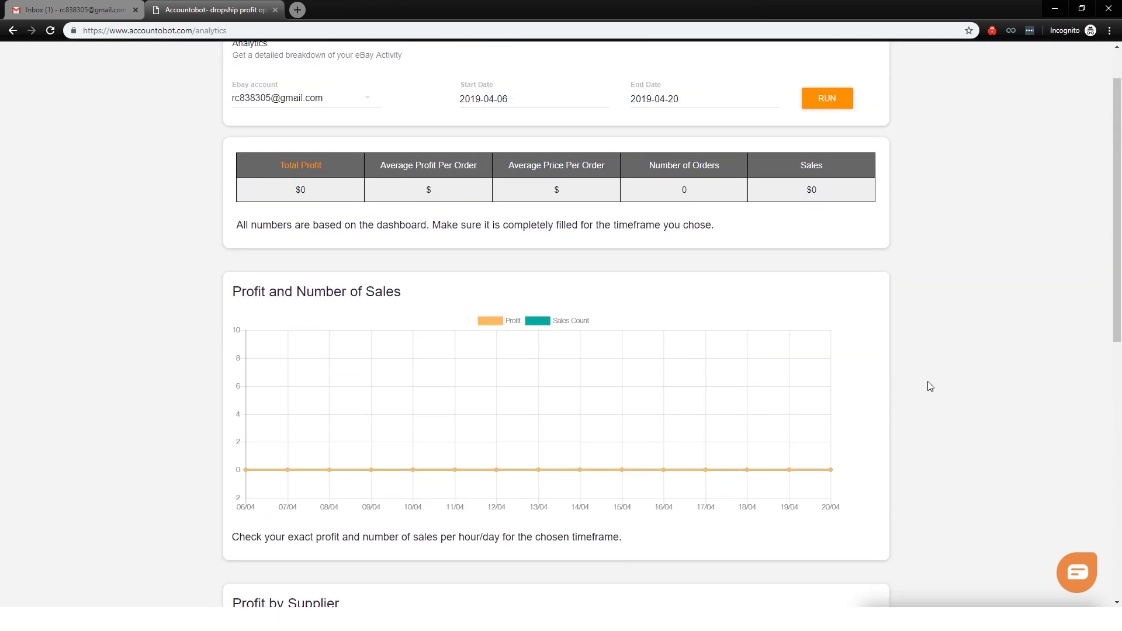
{"action": "scroll", "coordinate": [934, 381], "scroll_direction": "down", "scroll_amount": 8}
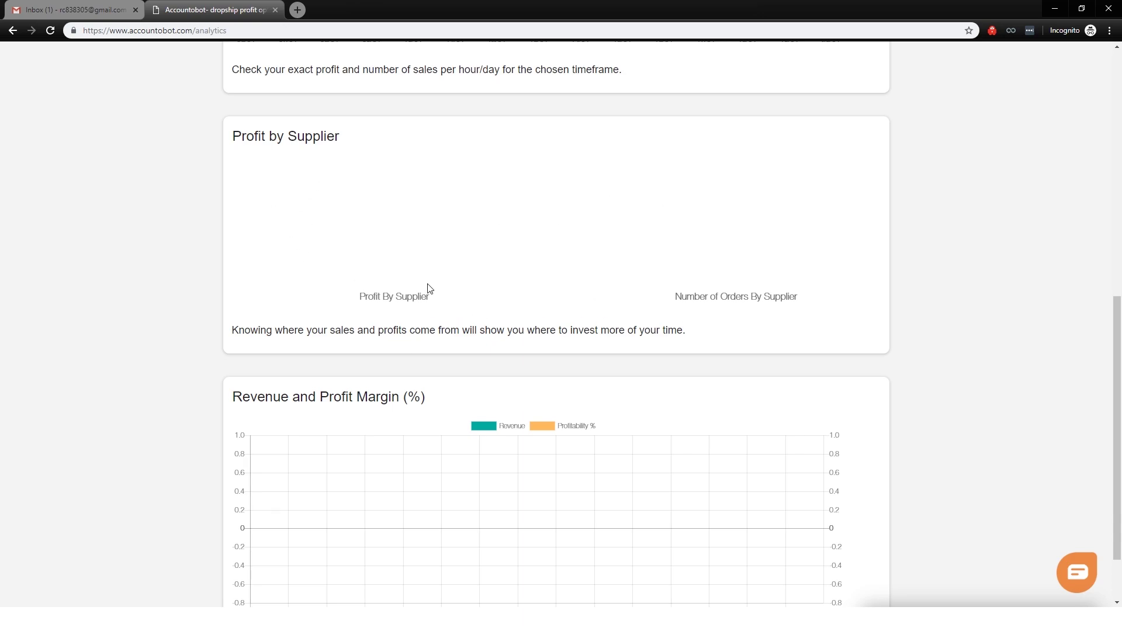
{"action": "scroll", "coordinate": [289, 395], "scroll_direction": "up", "scroll_amount": 3}
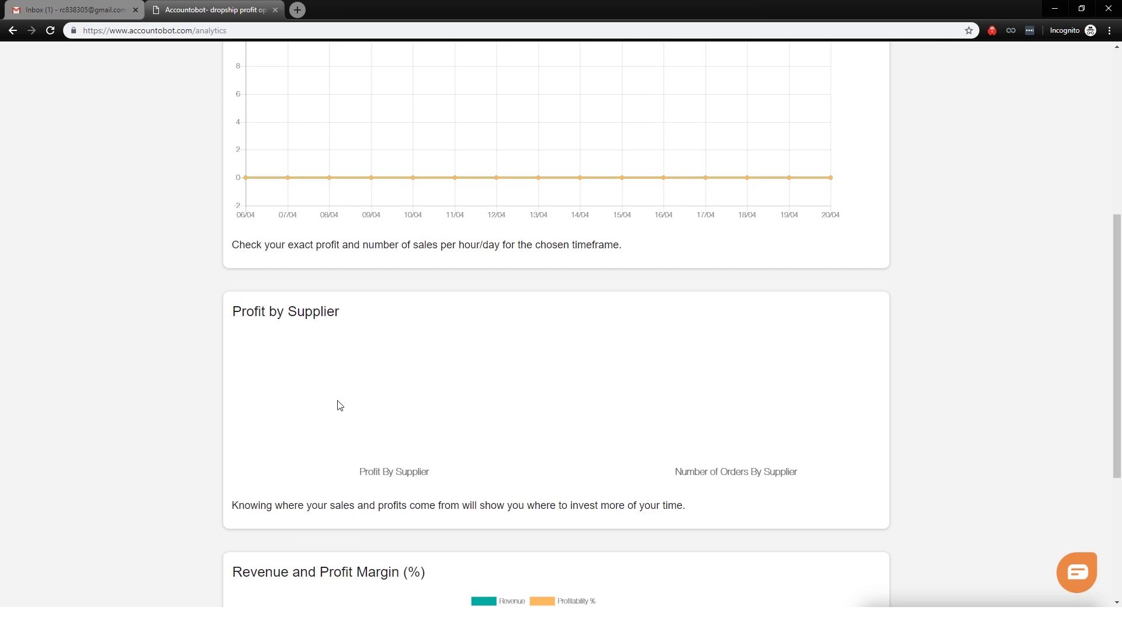
Examine the Profit by Supplier section and the Profit and Number of Sales chart on the Analytics page
{"action": "scroll", "coordinate": [476, 403], "scroll_direction": "down", "scroll_amount": 2}
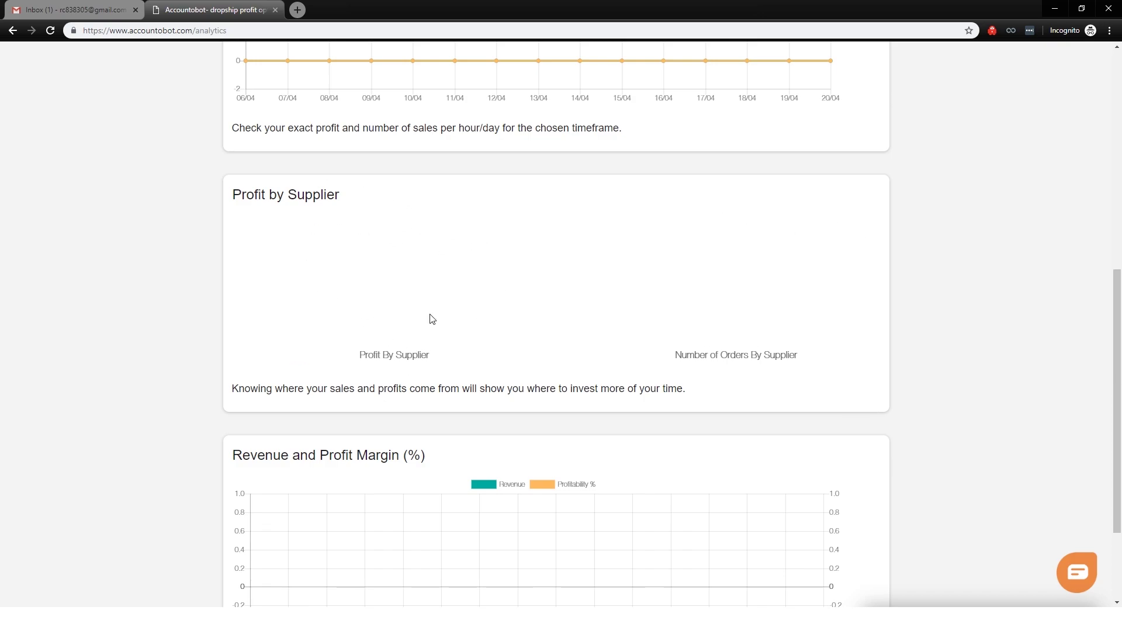
{"action": "scroll", "coordinate": [688, 297], "scroll_direction": "up", "scroll_amount": 5}
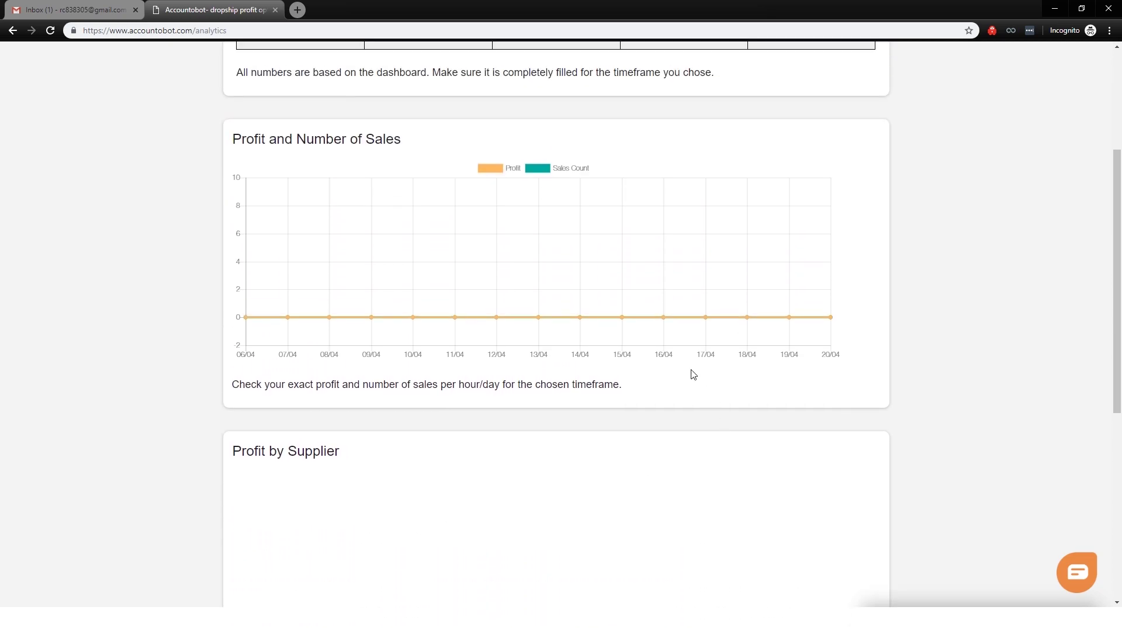
{"action": "scroll", "coordinate": [888, 477], "scroll_direction": "up", "scroll_amount": 3}
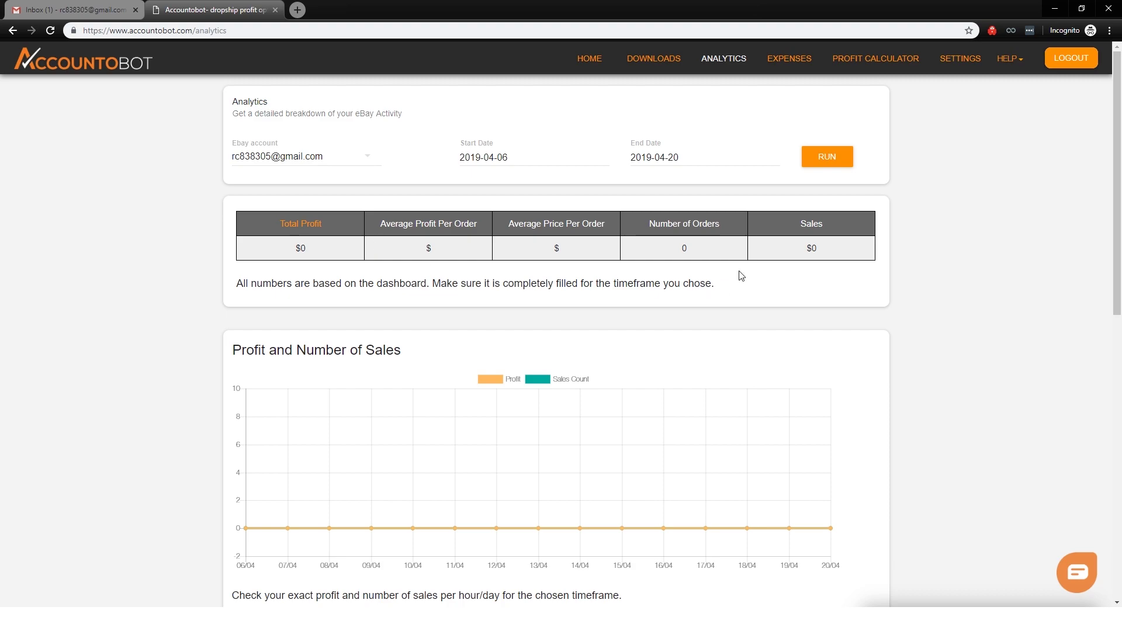
{"action": "scroll", "coordinate": [283, 356], "scroll_direction": "down", "scroll_amount": 2}
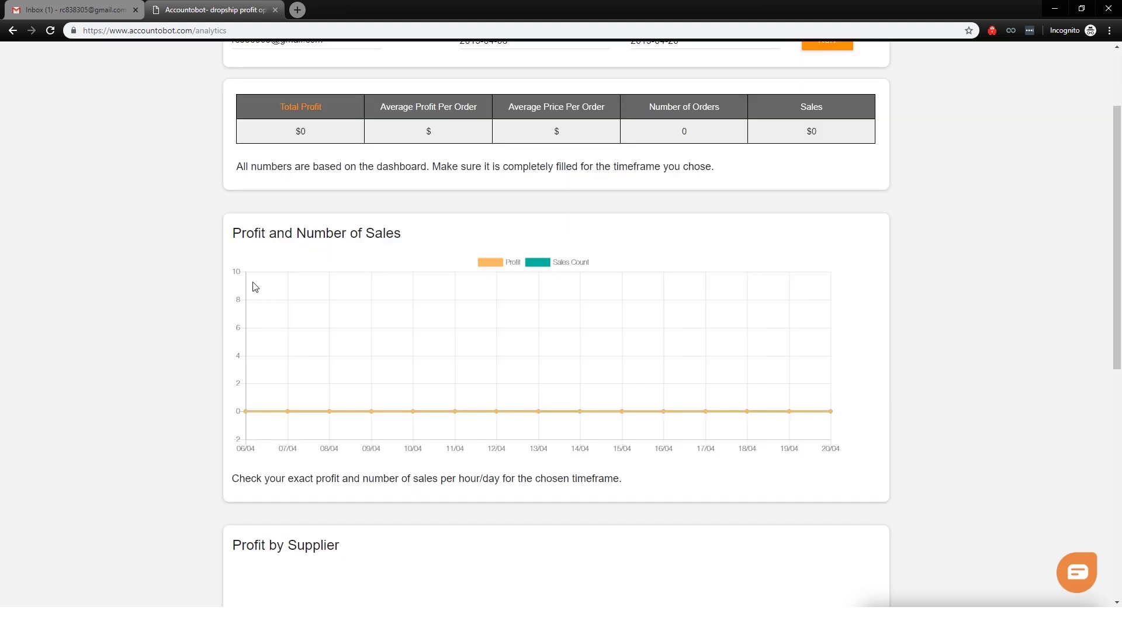
{"action": "scroll", "coordinate": [293, 240], "scroll_direction": "up", "scroll_amount": 2}
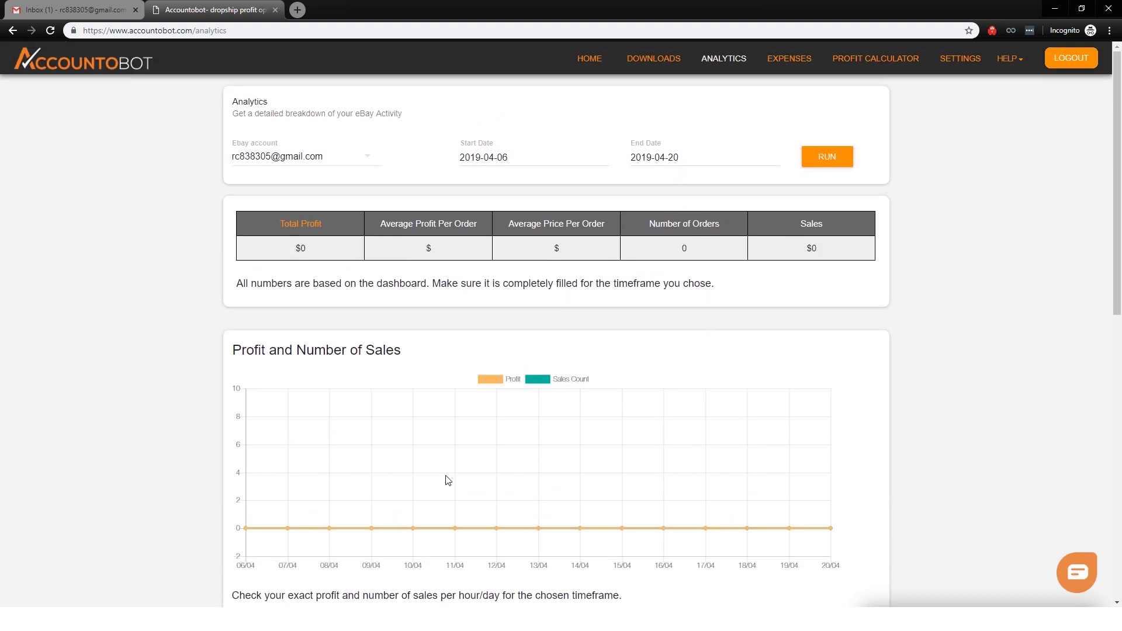
{"action": "scroll", "coordinate": [379, 431], "scroll_direction": "down", "scroll_amount": 8}
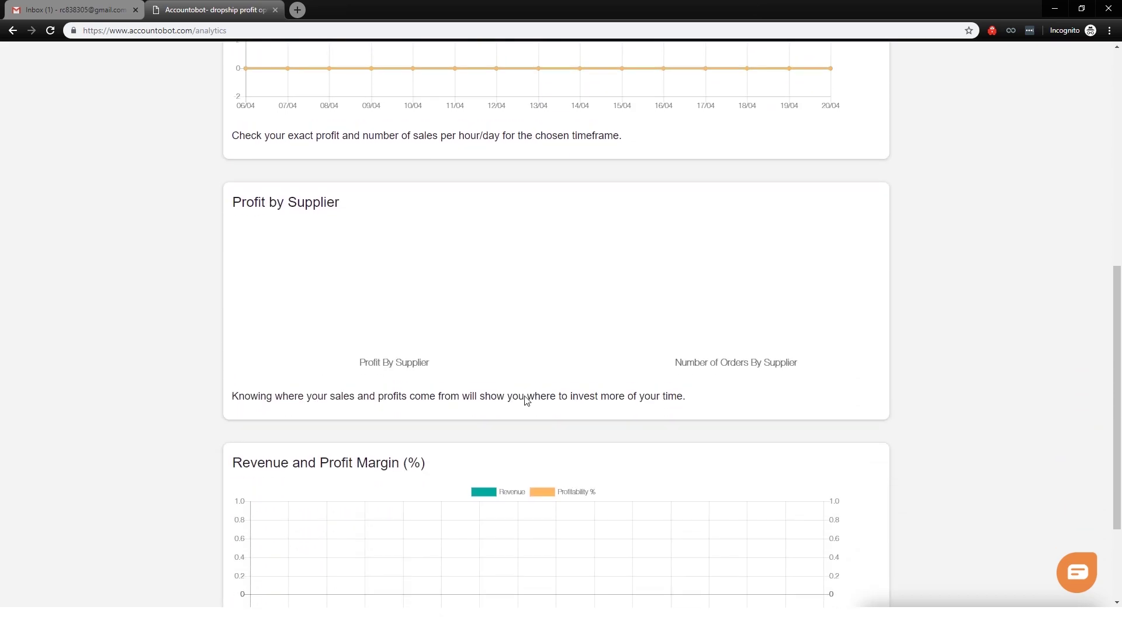
{"action": "scroll", "coordinate": [260, 240], "scroll_direction": "up", "scroll_amount": 8}
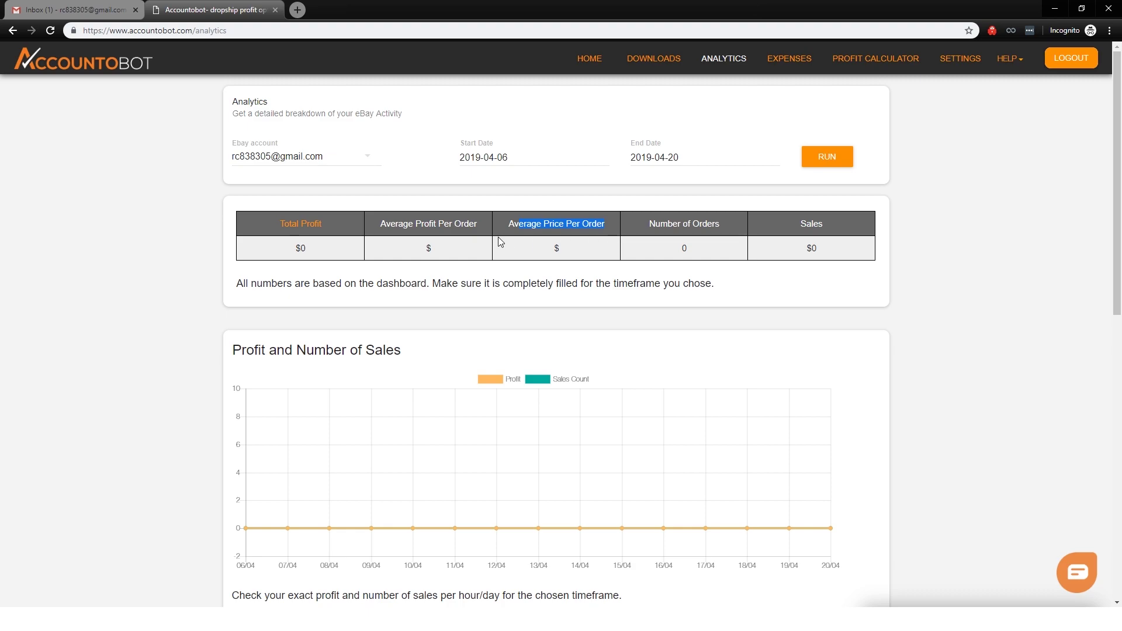
Examine the average profit and average price per order totals, plus the Revenue and Profit Margin chart
{"action": "left_click_drag", "start_coordinate": [471, 235], "coordinate": [572, 246]}
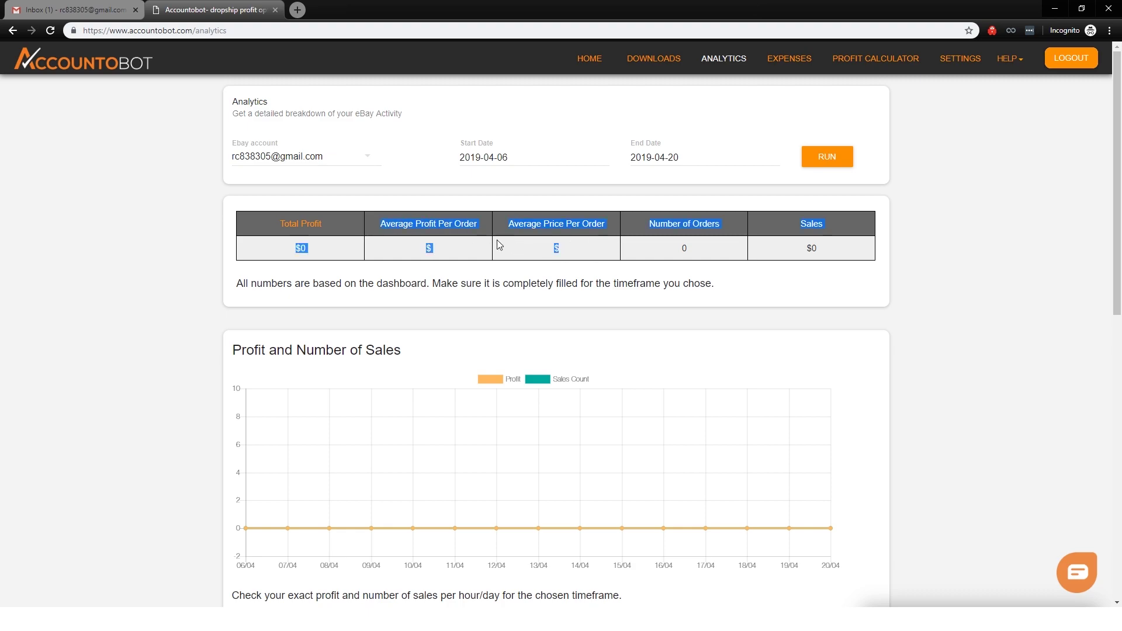
{"action": "left_click", "coordinate": [945, 329]}
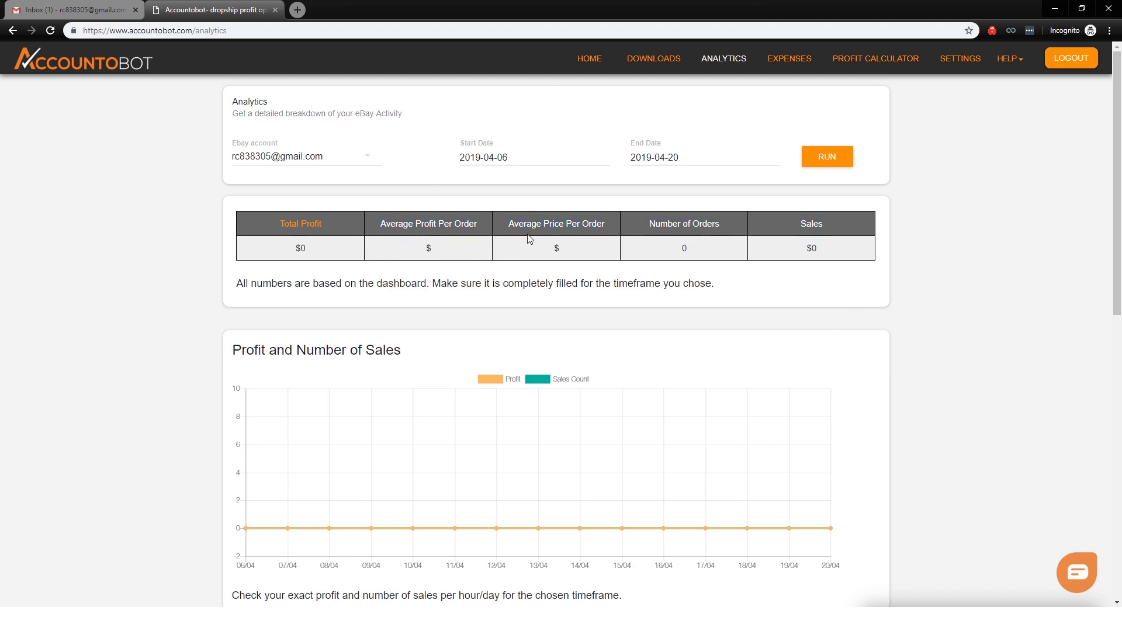
{"action": "left_click", "coordinate": [450, 229]}
{"action": "left_click_drag", "start_coordinate": [555, 222], "coordinate": [571, 241]}
{"action": "left_click", "coordinate": [601, 281]}
{"action": "scroll", "coordinate": [664, 196], "scroll_direction": "down", "scroll_amount": 10}
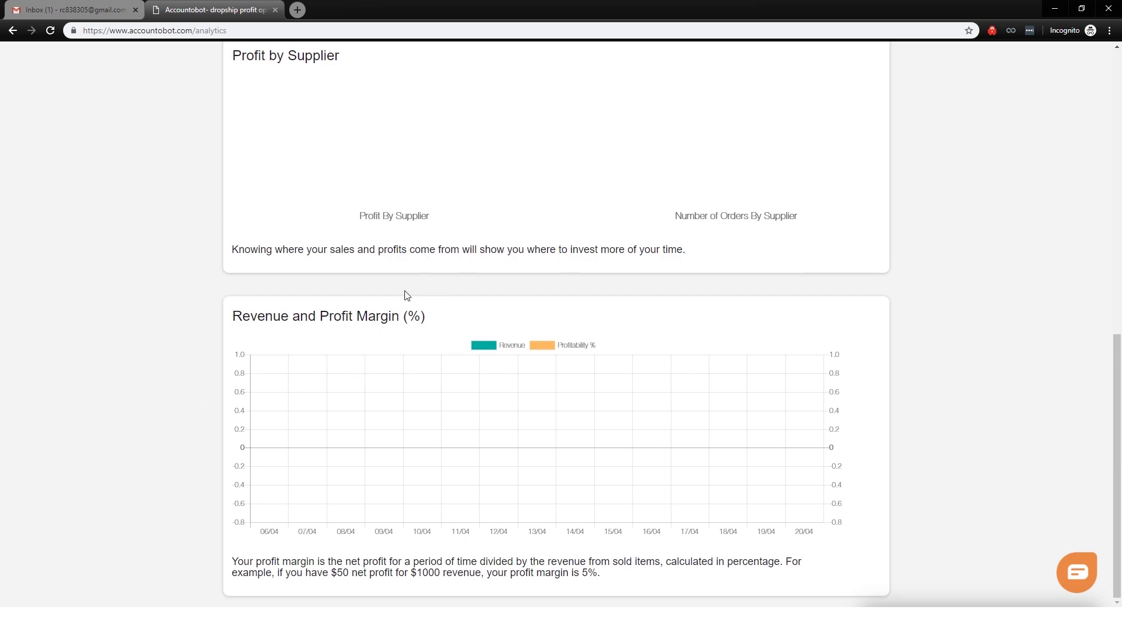
{"action": "scroll", "coordinate": [636, 411], "scroll_direction": "up", "scroll_amount": 8}
{"action": "scroll", "coordinate": [635, 411], "scroll_direction": "up", "scroll_amount": 3}
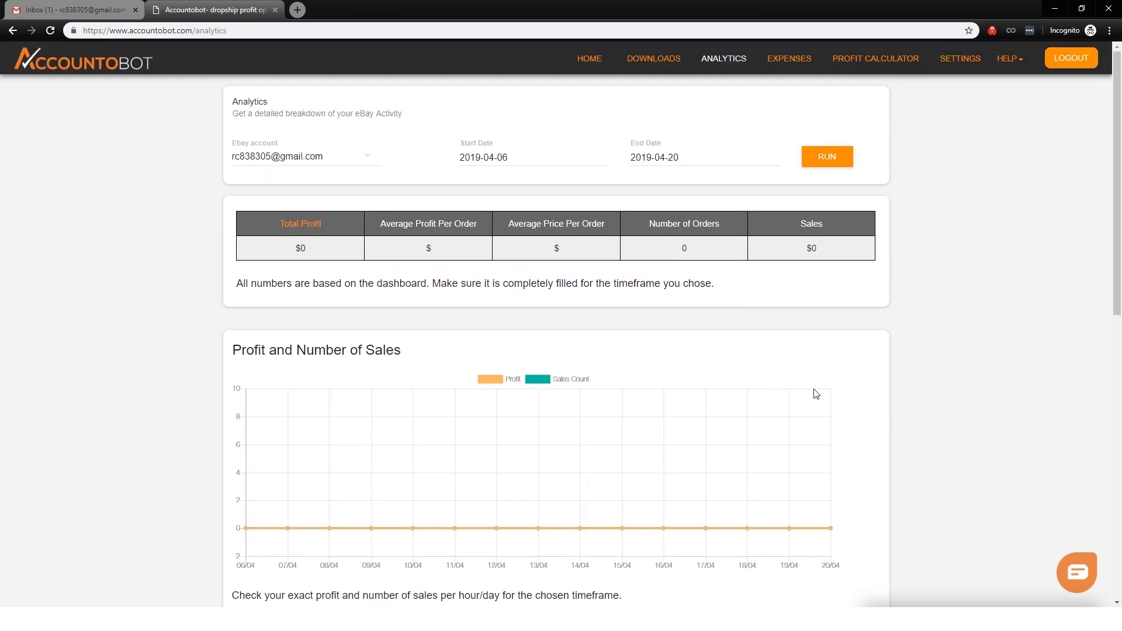
Open the Expenses page and add a "Virtual Assistnat" expense of 300 USD dated 2019-04-23
{"action": "left_click", "coordinate": [792, 70]}
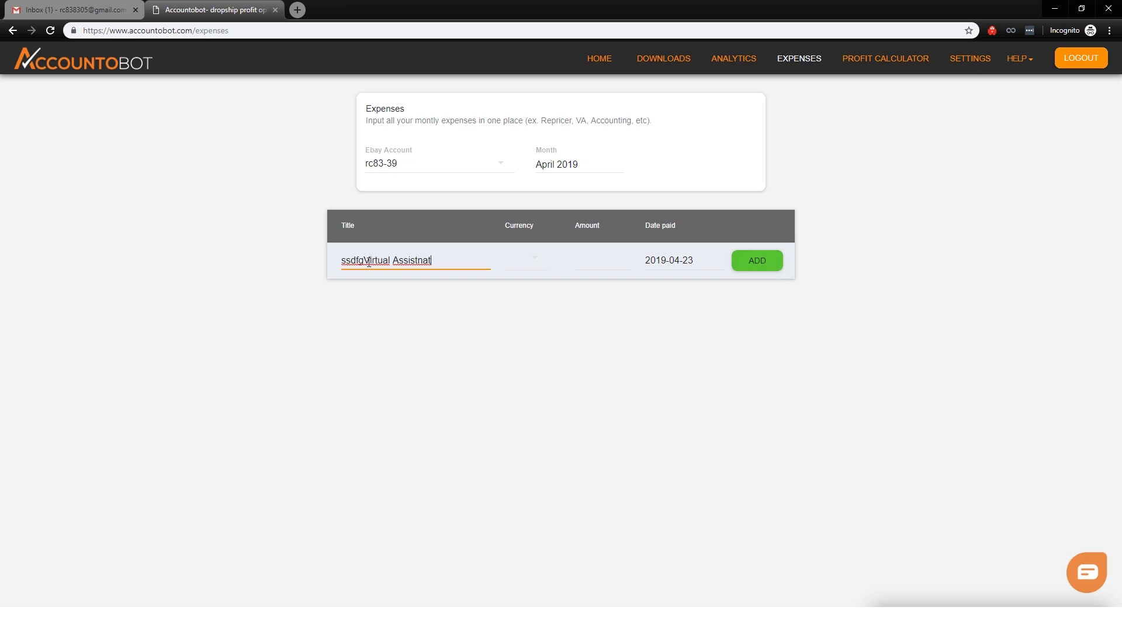
{"action": "left_click_drag", "start_coordinate": [364, 261], "coordinate": [292, 251]}
{"action": "key", "text": "BackSpace"}
{"action": "left_click", "coordinate": [529, 260]}
{"action": "left_click", "coordinate": [547, 259]}
{"action": "left_click", "coordinate": [576, 262]}
{"action": "type", "text": "300"}
{"action": "left_click", "coordinate": [593, 328]}
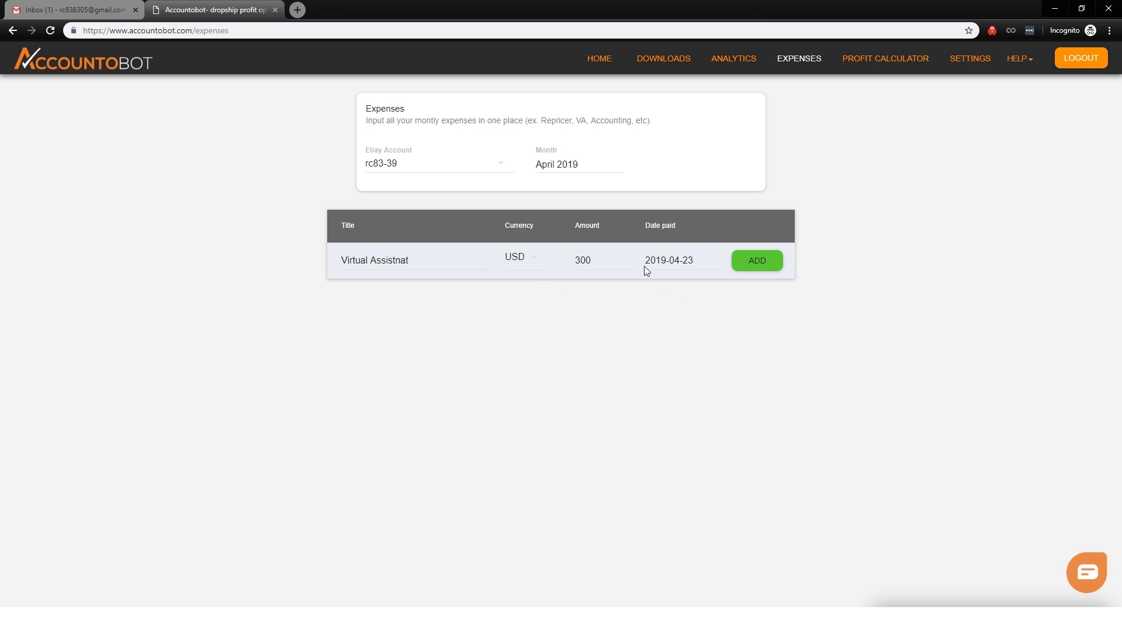
{"action": "left_click", "coordinate": [773, 267]}
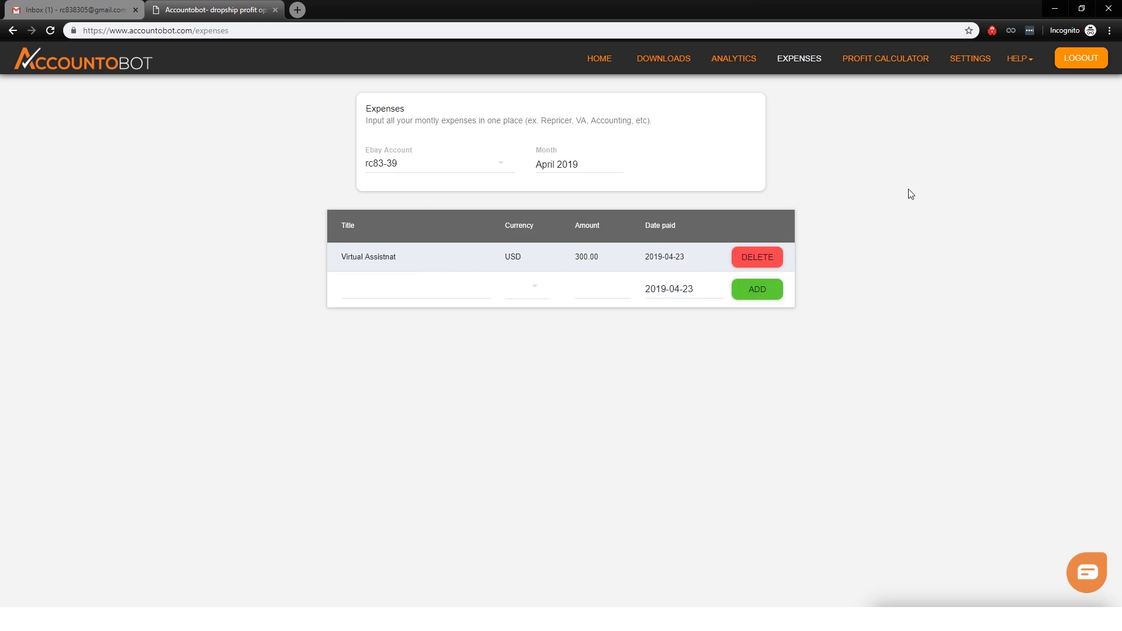
Add a "Price Tracking" expense of 40 USD dated 2019-04-23 to the April 2019 expenses
{"action": "left_click", "coordinate": [375, 283]}
{"action": "type", "text": "sdfhPrice Tracking"}
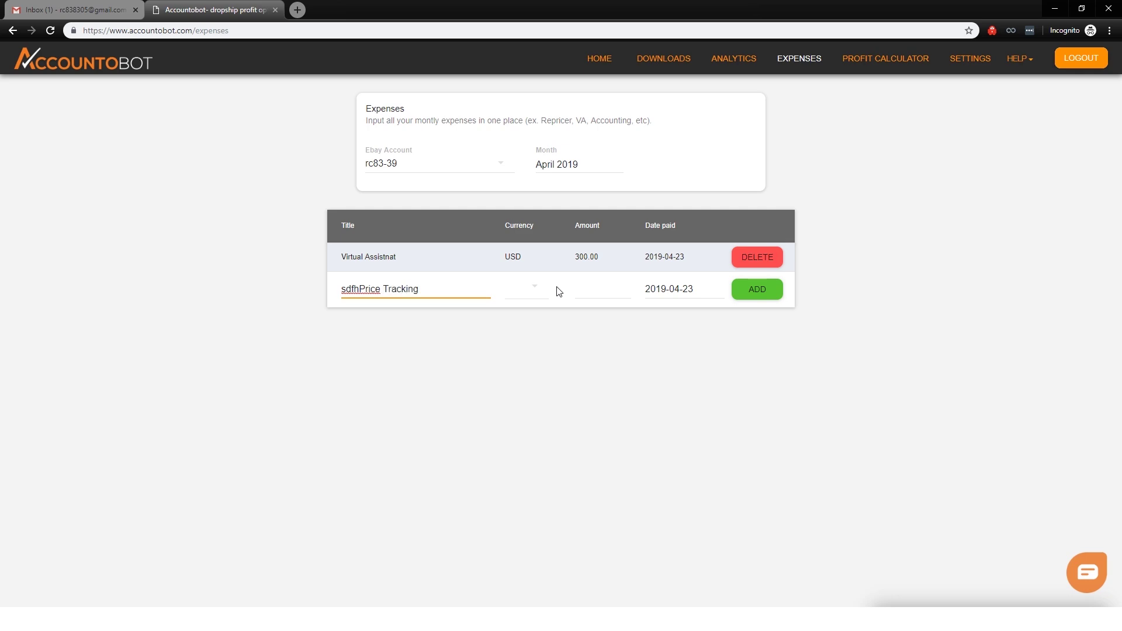
{"action": "left_click_drag", "start_coordinate": [380, 288], "coordinate": [320, 306]}
{"action": "key", "text": "BackSpace"}
{"action": "left_click", "coordinate": [537, 298]}
{"action": "left_click", "coordinate": [526, 288]}
{"action": "left_click", "coordinate": [573, 292]}
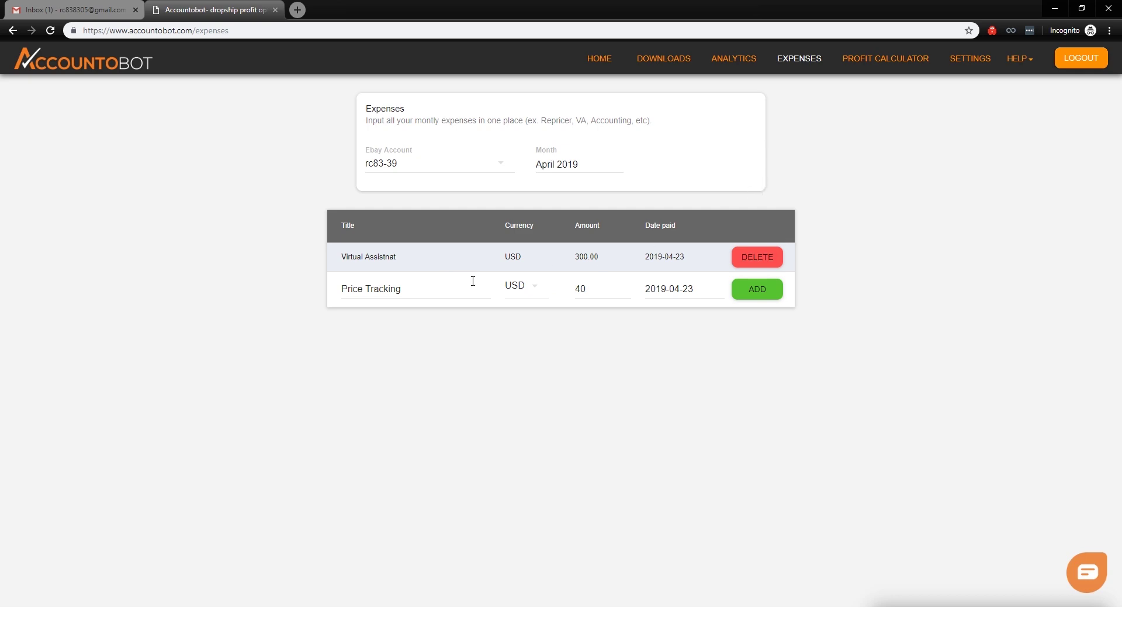
{"action": "left_click_drag", "start_coordinate": [589, 295], "coordinate": [557, 285]}
{"action": "left_click", "coordinate": [657, 348]}
{"action": "left_click", "coordinate": [754, 399]}
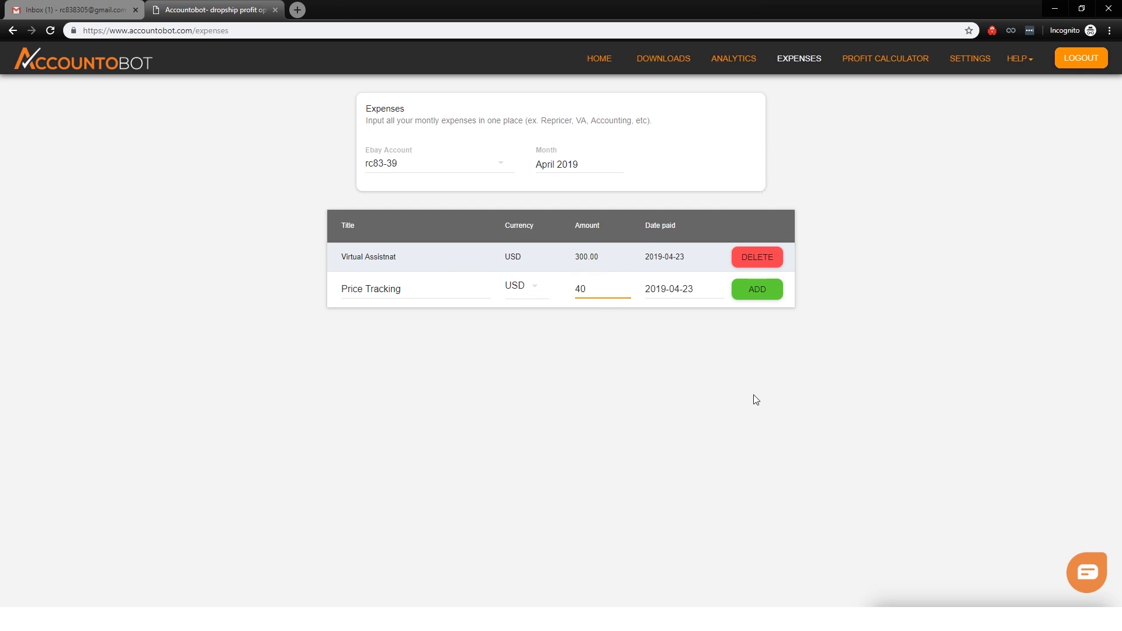
{"action": "left_click", "coordinate": [750, 295]}
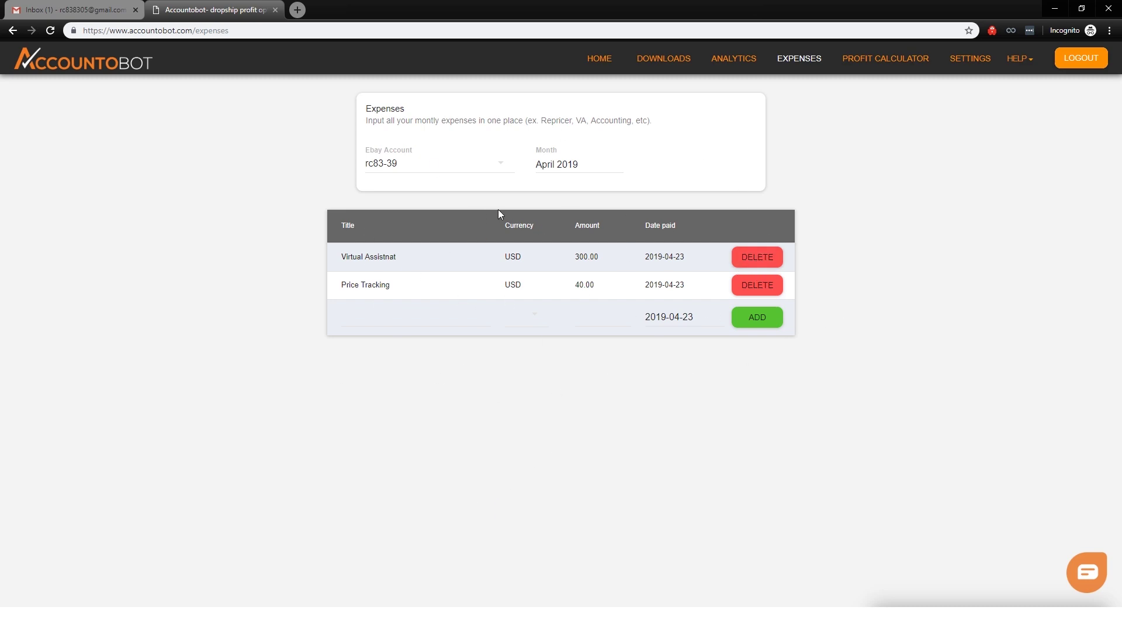
Delete the "Virtual Assistnat" expense and change the expenses month to December 2020
{"action": "left_click", "coordinate": [580, 163]}
{"action": "left_click", "coordinate": [659, 196]}
{"action": "left_click", "coordinate": [670, 194]}
{"action": "left_click", "coordinate": [671, 193]}
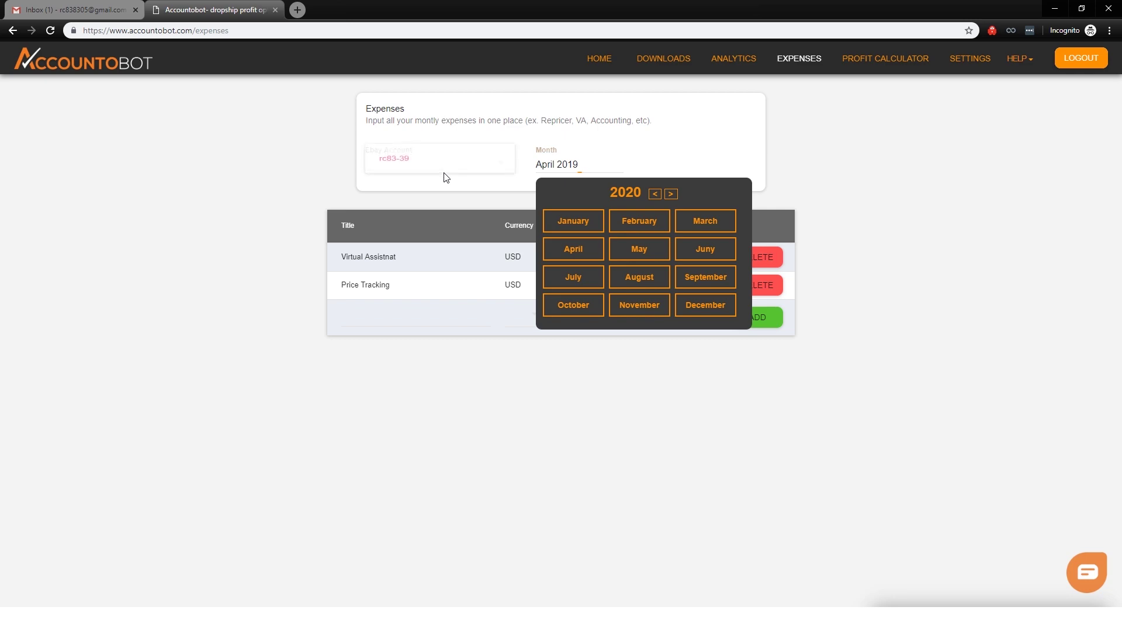
{"action": "left_click", "coordinate": [777, 263]}
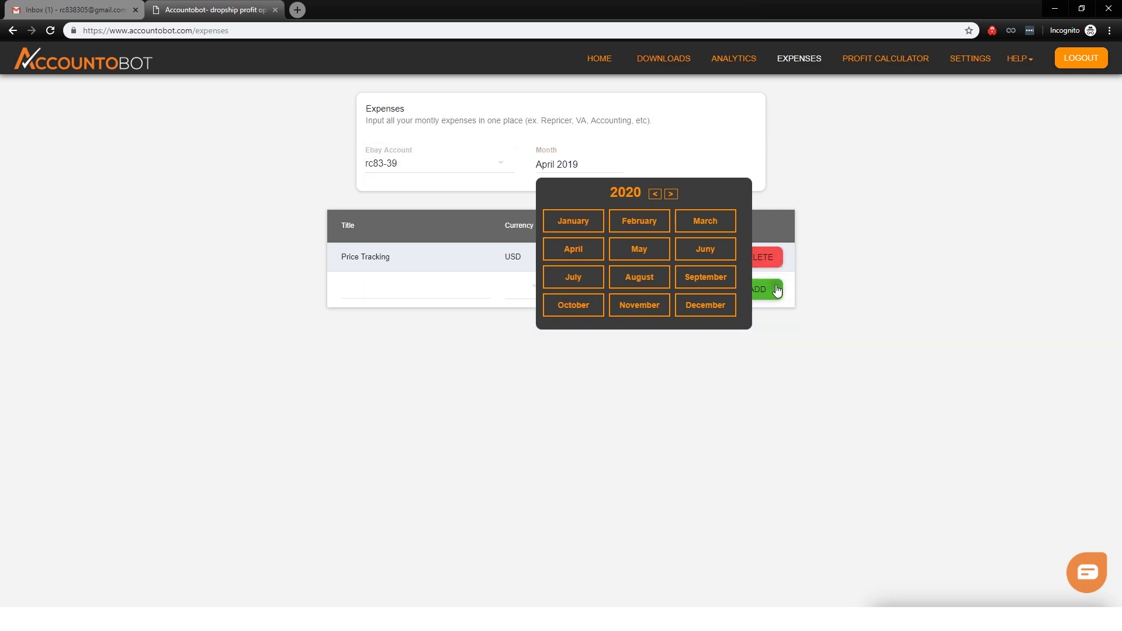
{"action": "left_click", "coordinate": [710, 310]}
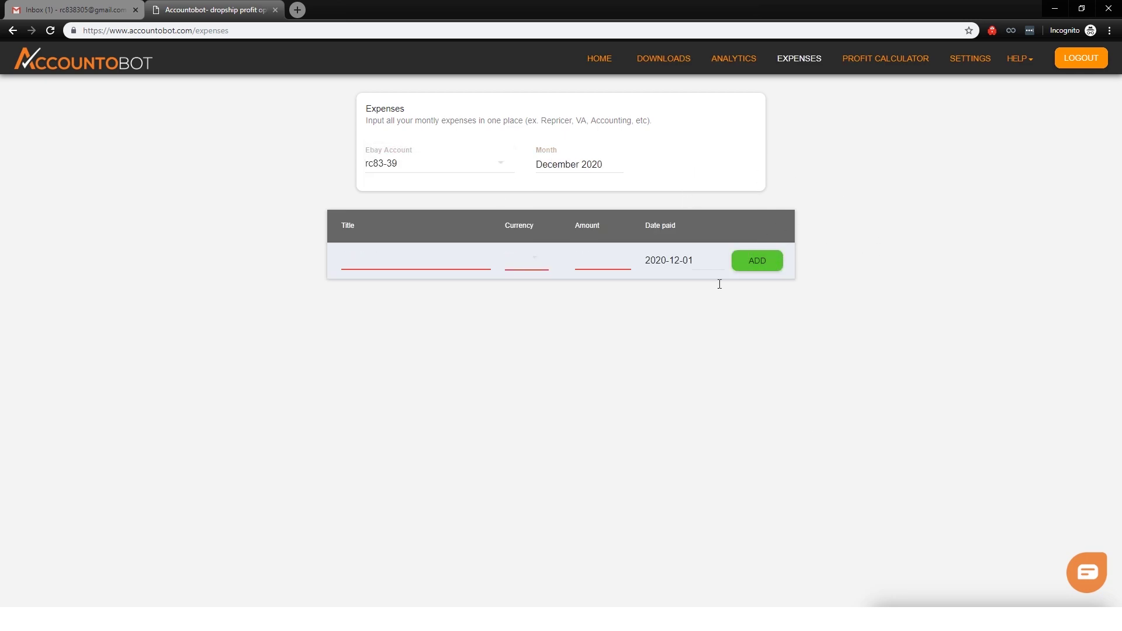
Open the Profit Calculator and set the eBay fee to 10%, the PayPal percentage fee to 2.9% and the fixed PayPal fee to 0.30
{"action": "left_click", "coordinate": [886, 58]}
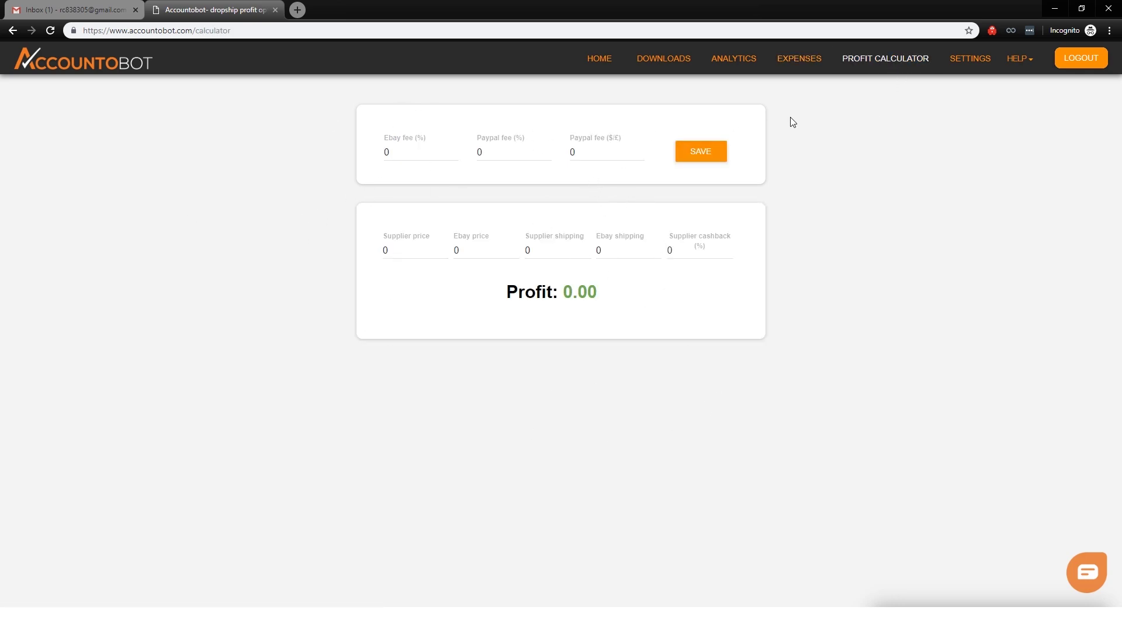
{"action": "left_click", "coordinate": [419, 149]}
{"action": "key", "text": "ctrl+a"}
{"action": "type", "text": "10"}
{"action": "key", "text": "Tab"}
{"action": "type", "text": "2.9"}
{"action": "left_click", "coordinate": [592, 143]}
{"action": "type", "text": ".30"}
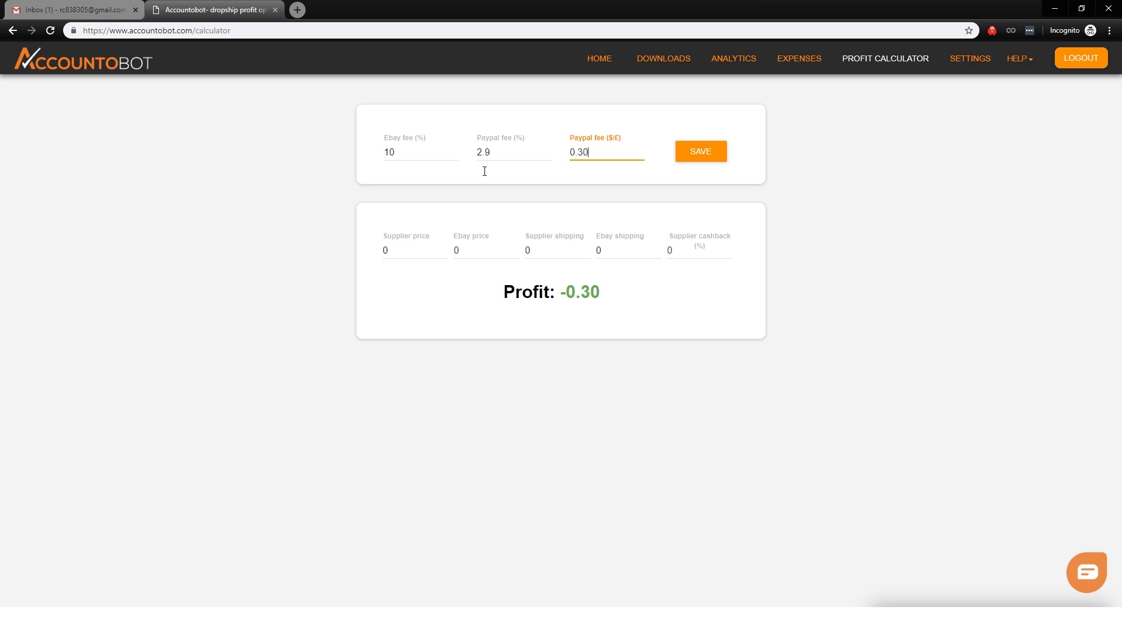
Calculate the profit for a supplier price of 7 and an eBay price of 16
{"action": "left_click", "coordinate": [836, 270]}
{"action": "double_click", "coordinate": [405, 252]}
{"action": "type", "text": "7"}
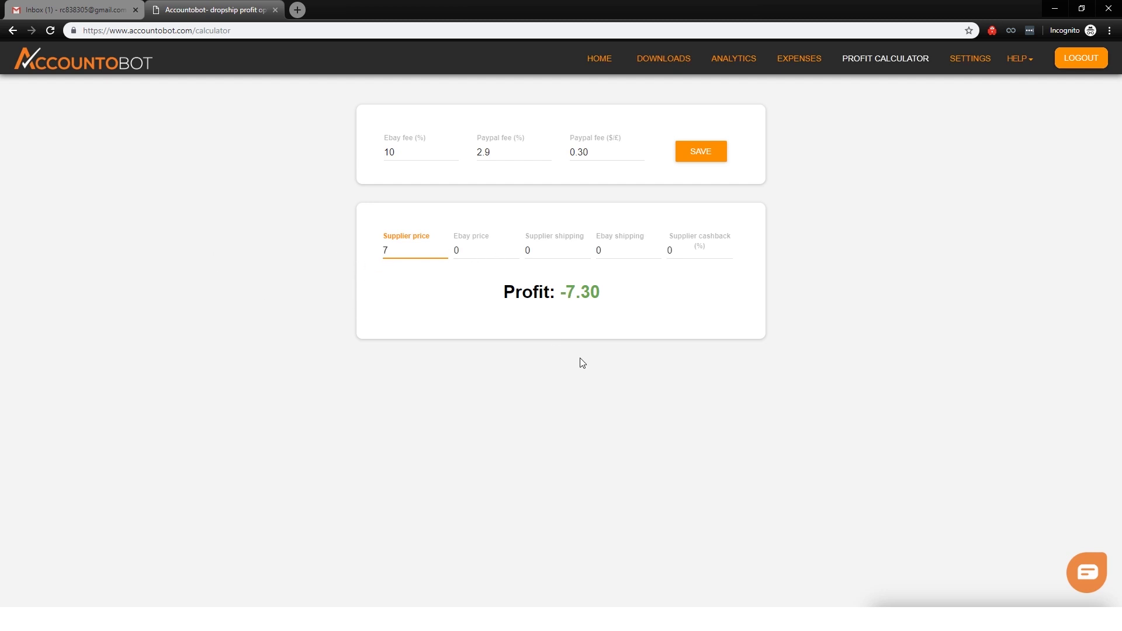
{"action": "key", "text": "Tab"}
{"action": "type", "text": "16"}
{"action": "left_click", "coordinate": [555, 515]}
Try an eBay shipping charge of 2 in the profit calculation and clear the value
{"action": "left_click", "coordinate": [558, 250]}
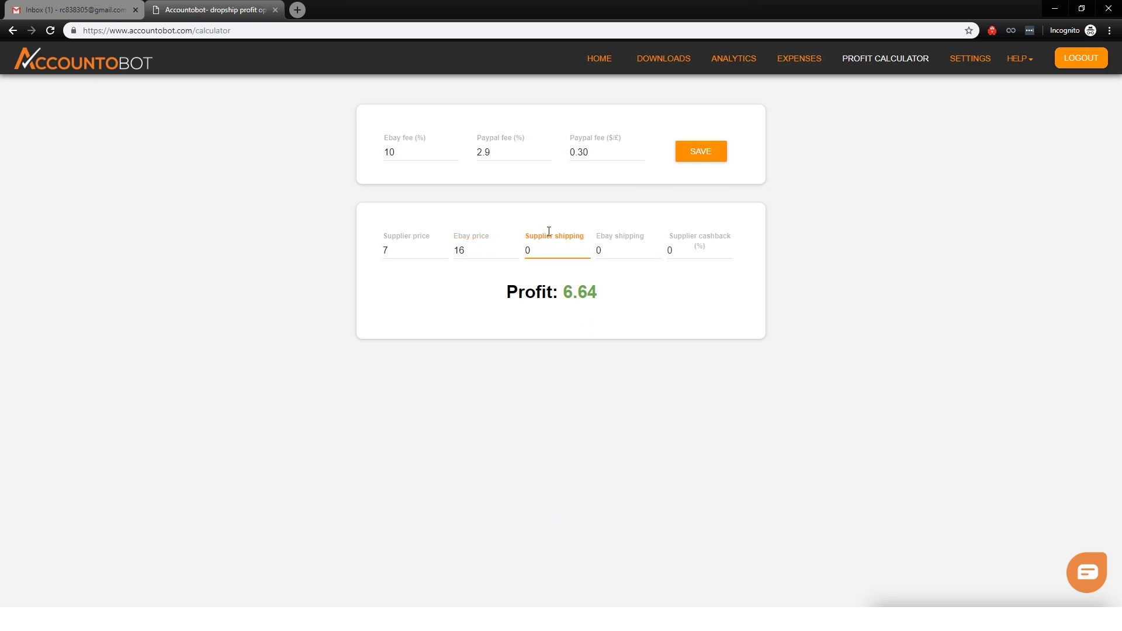
{"action": "double_click", "coordinate": [601, 250]}
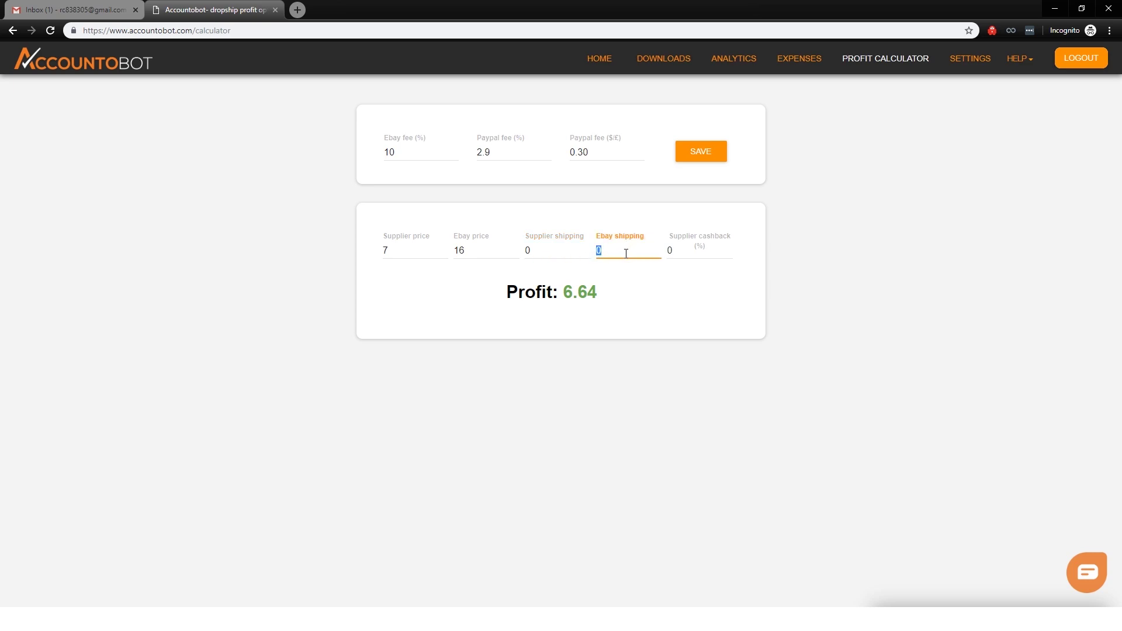
{"action": "type", "text": "2"}
{"action": "key", "text": "BackSpace"}
{"action": "left_click", "coordinate": [836, 416]}
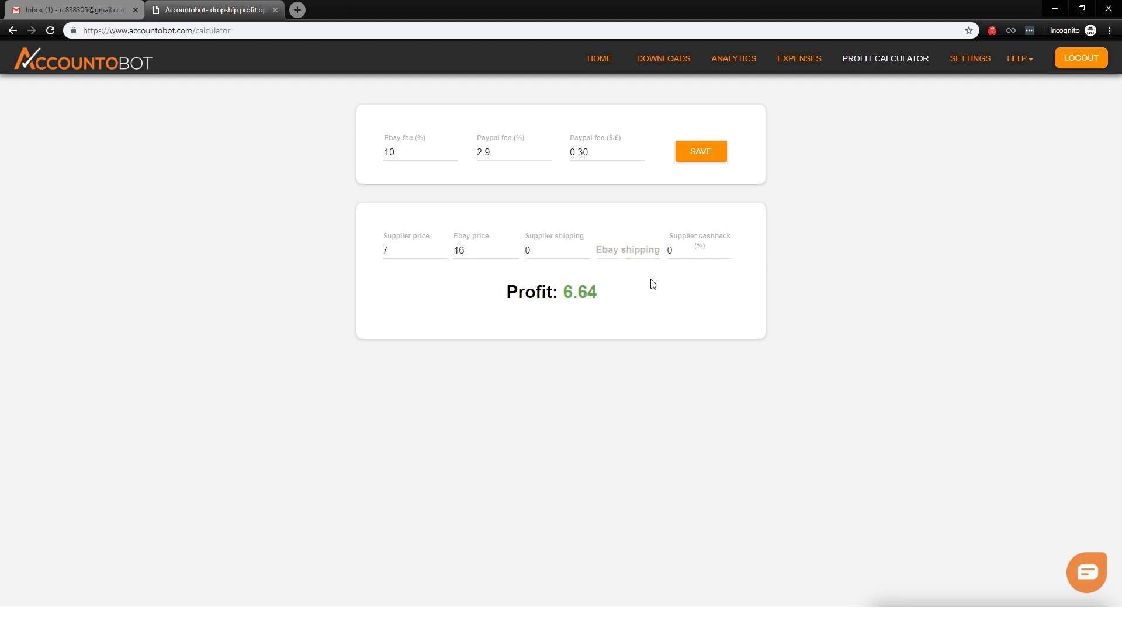
Try a supplier cashback of 5% in the profit calculation and reset it to 0
{"action": "left_click", "coordinate": [679, 245]}
{"action": "key", "text": "ctrl+a"}
{"action": "type", "text": "5"}
{"action": "left_click", "coordinate": [790, 450]}
{"action": "double_click", "coordinate": [682, 245]}
{"action": "type", "text": "0"}
{"action": "left_click", "coordinate": [841, 380]}
Recalculate the profit with a supplier price of 9 and an eBay price of 16.24
{"action": "left_click_drag", "start_coordinate": [492, 249], "coordinate": [290, 262]}
{"action": "left_click", "coordinate": [408, 249]}
{"action": "left_click", "coordinate": [390, 252]}
{"action": "left_click_drag", "start_coordinate": [405, 245], "coordinate": [353, 256]}
{"action": "key", "text": "BackSpace"}
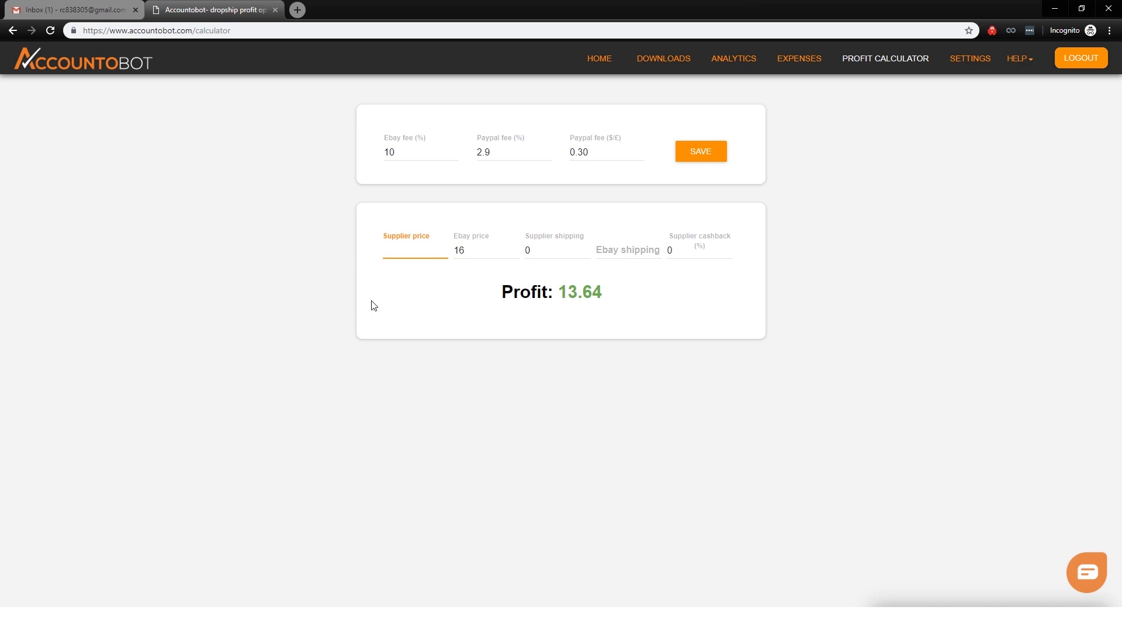
{"action": "type", "text": "9"}
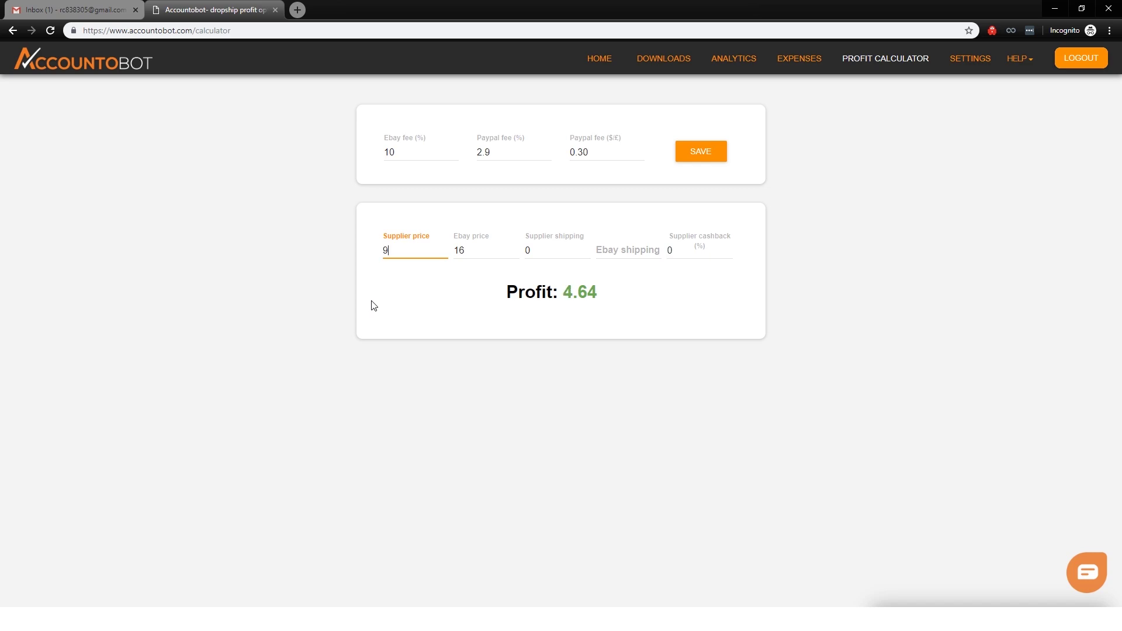
{"action": "type", "text": ".24"}
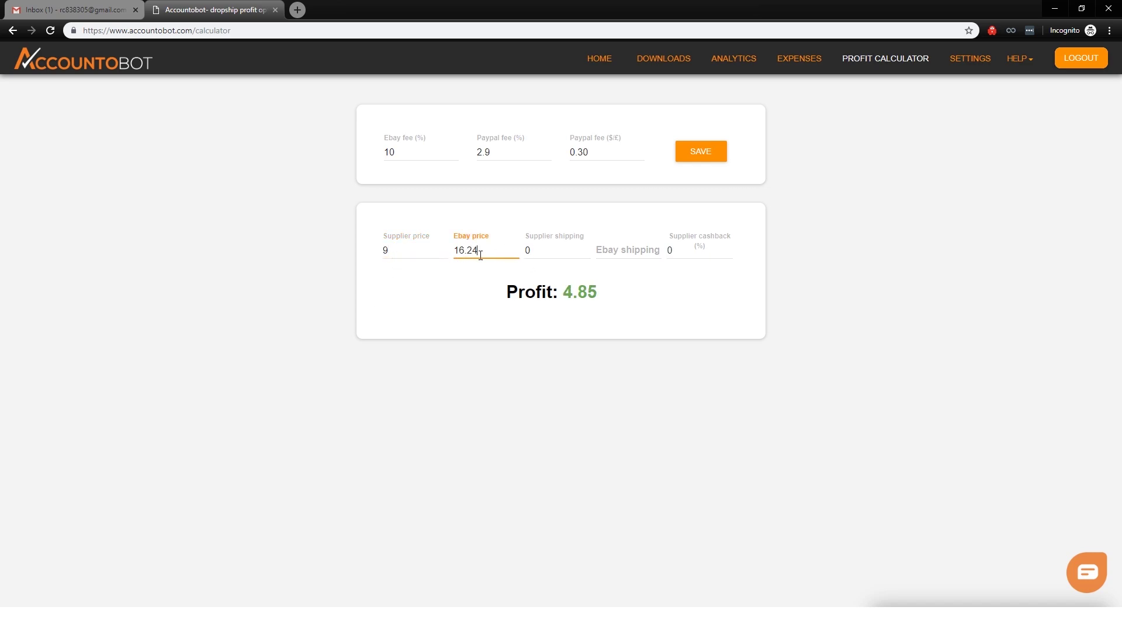
{"action": "left_click", "coordinate": [1001, 431]}
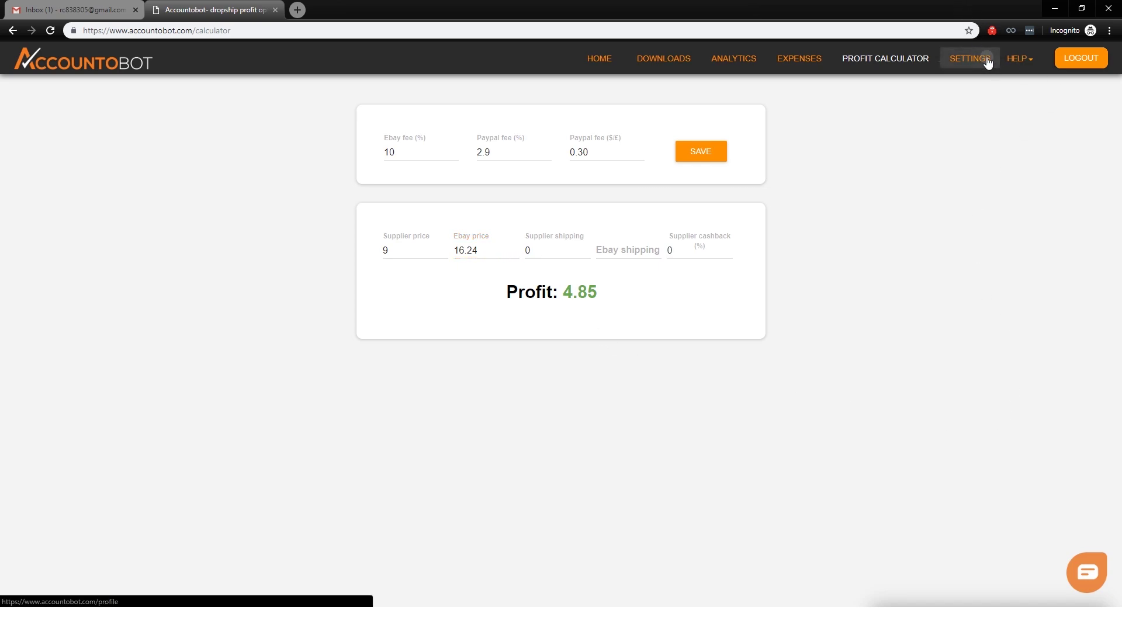
Open the Settings page and examine the eBay Fee VAT section for the connected eBay account
{"action": "left_click", "coordinate": [987, 60]}
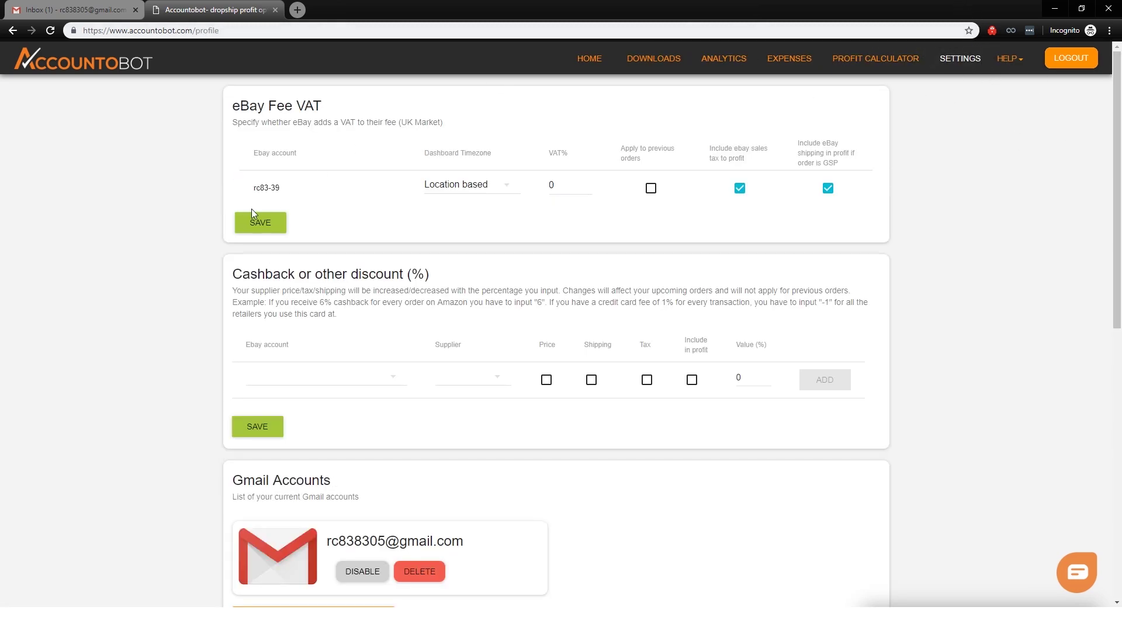
{"action": "left_click_drag", "start_coordinate": [259, 116], "coordinate": [331, 111]}
{"action": "left_click", "coordinate": [278, 105]}
{"action": "left_click_drag", "start_coordinate": [261, 110], "coordinate": [326, 113]}
{"action": "left_click", "coordinate": [345, 121]}
{"action": "left_click_drag", "start_coordinate": [251, 109], "coordinate": [421, 138]}
{"action": "left_click", "coordinate": [498, 112]}
{"action": "left_click_drag", "start_coordinate": [237, 114], "coordinate": [368, 122]}
{"action": "left_click", "coordinate": [413, 119]}
{"action": "scroll", "coordinate": [950, 171], "scroll_direction": "down", "scroll_amount": 1}
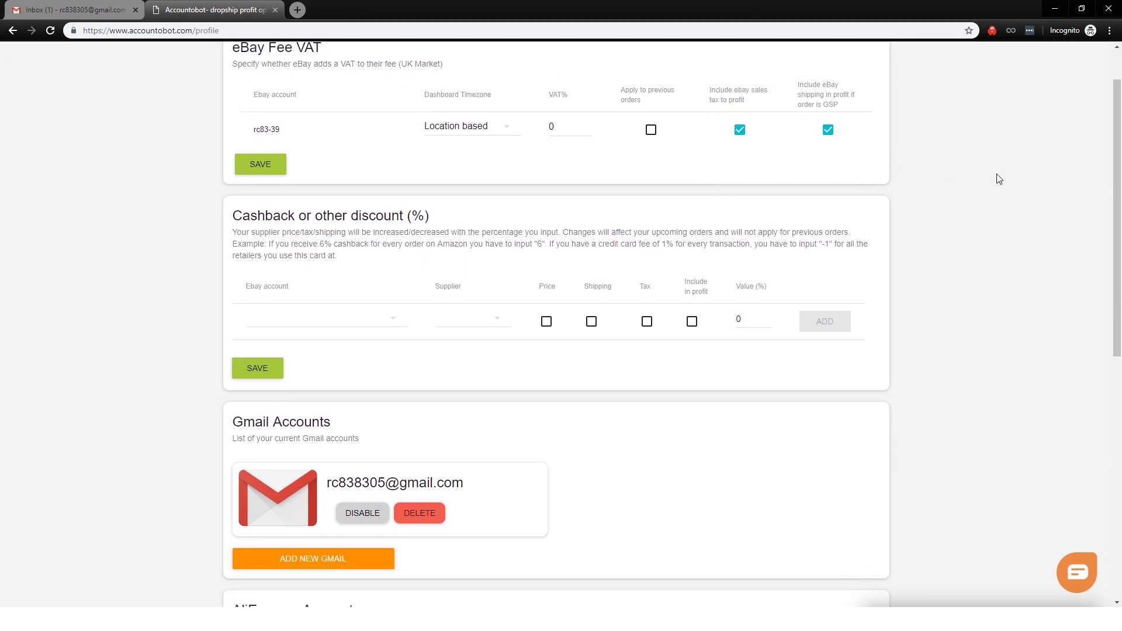
{"action": "scroll", "coordinate": [935, 169], "scroll_direction": "up", "scroll_amount": 1}
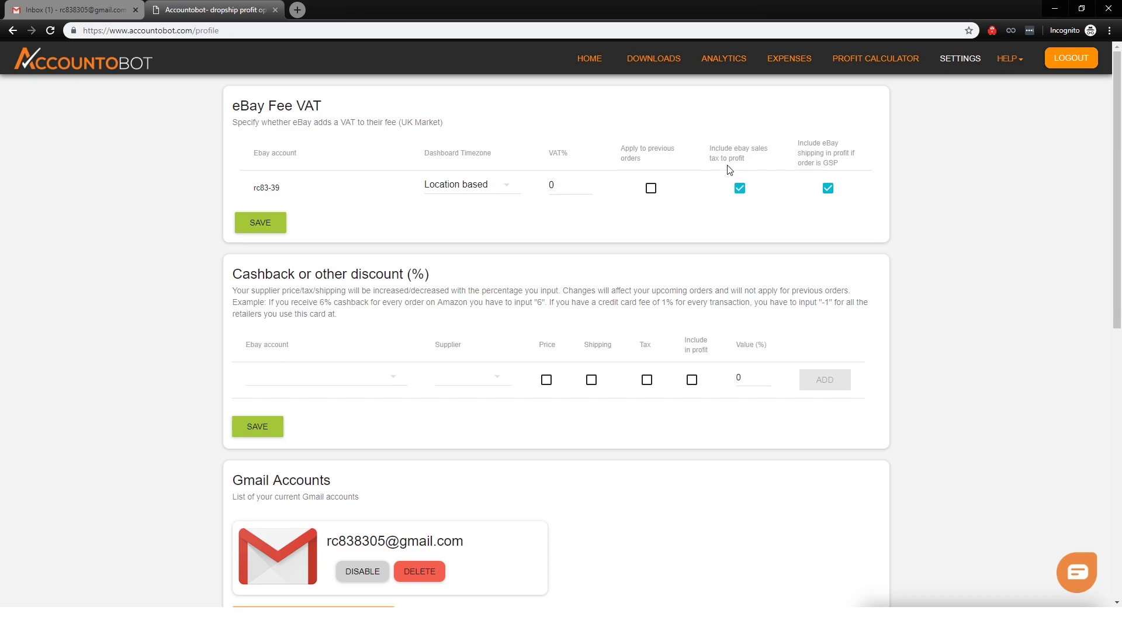
Examine the option to include eBay sales tax in profit, followed by the cashback and linked account sections
{"action": "left_click_drag", "start_coordinate": [709, 151], "coordinate": [754, 193]}
{"action": "left_click", "coordinate": [771, 211]}
{"action": "left_click_drag", "start_coordinate": [712, 148], "coordinate": [749, 149]}
{"action": "left_click", "coordinate": [769, 162]}
{"action": "scroll", "coordinate": [529, 327], "scroll_direction": "down", "scroll_amount": 4}
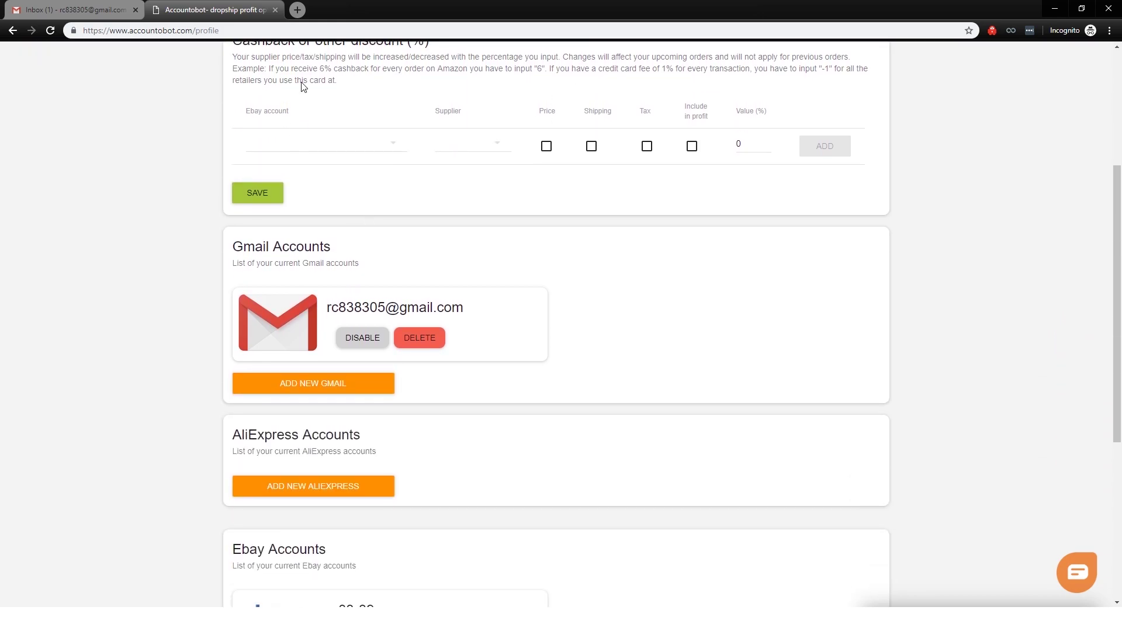
Examine the percentage value field in the cashback or other discount section alongside the eBay Fee VAT settings
{"action": "double_click", "coordinate": [750, 144]}
{"action": "scroll", "coordinate": [612, 282], "scroll_direction": "up", "scroll_amount": 4}
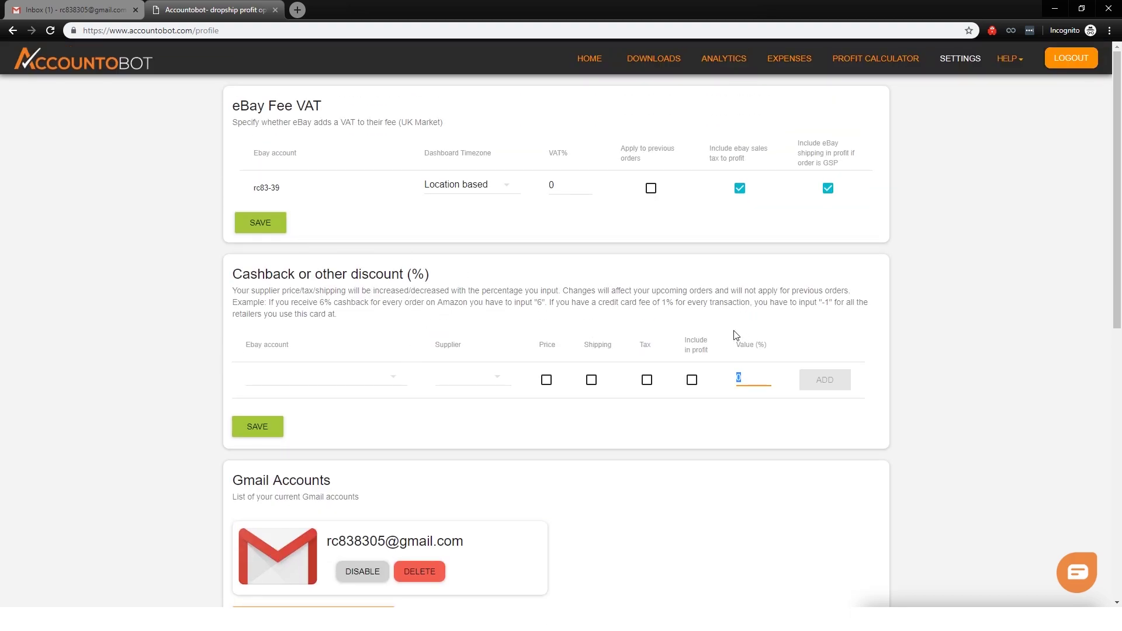
{"action": "left_click", "coordinate": [353, 427]}
Examine the linked Gmail, AliExpress and eBay account sections, followed by the referral program and password change sections
{"action": "scroll", "coordinate": [353, 426], "scroll_direction": "down", "scroll_amount": 4}
{"action": "scroll", "coordinate": [554, 88], "scroll_direction": "down", "scroll_amount": 4}
{"action": "scroll", "coordinate": [433, 178], "scroll_direction": "up", "scroll_amount": 3}
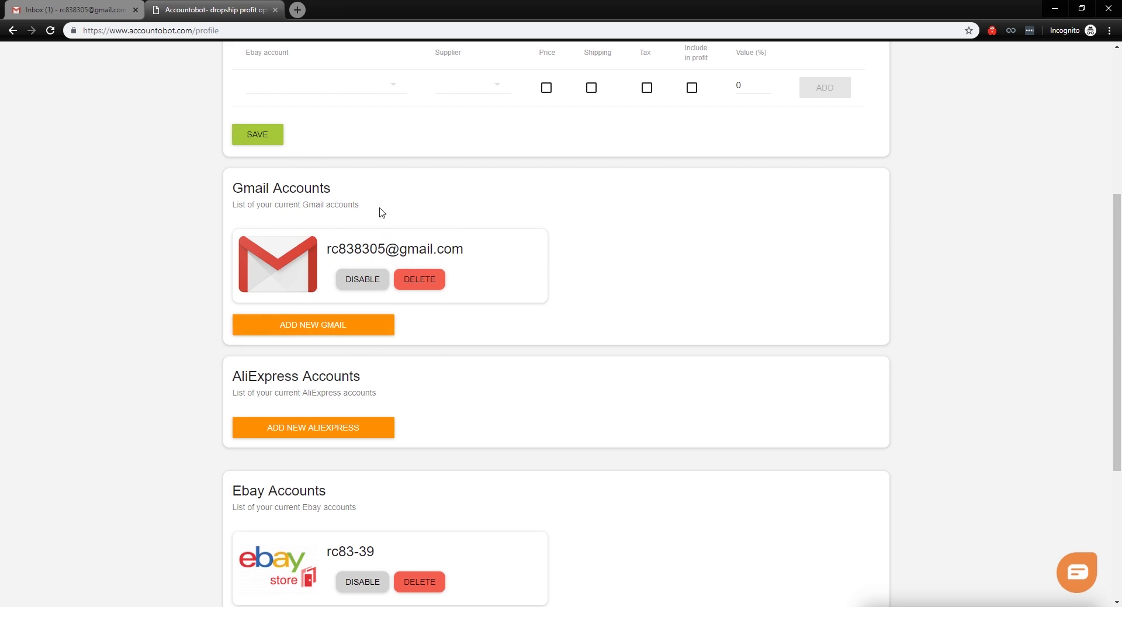
{"action": "scroll", "coordinate": [376, 202], "scroll_direction": "down", "scroll_amount": 3}
{"action": "left_click_drag", "start_coordinate": [233, 201], "coordinate": [321, 201]}
{"action": "left_click", "coordinate": [347, 191]}
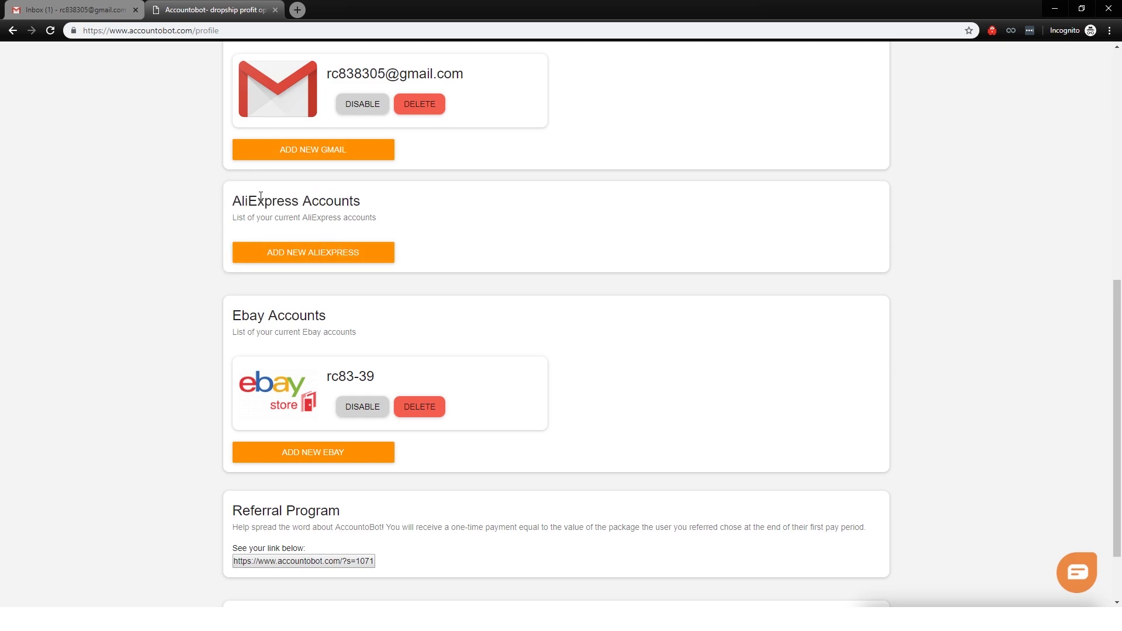
{"action": "scroll", "coordinate": [479, 293], "scroll_direction": "down", "scroll_amount": 1}
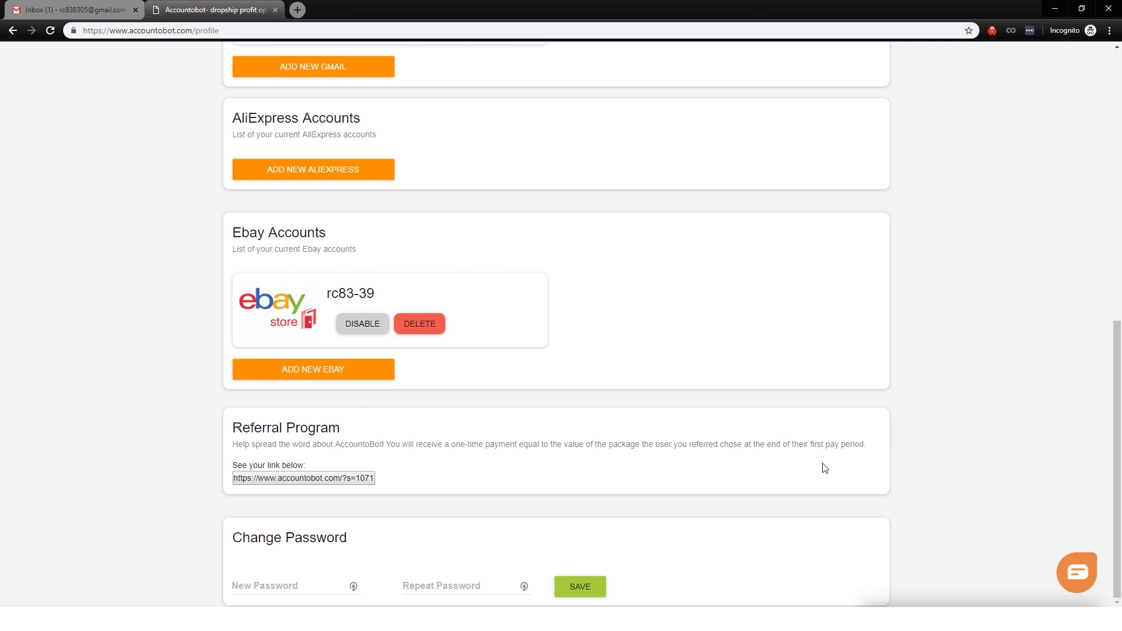
{"action": "scroll", "coordinate": [682, 312], "scroll_direction": "up", "scroll_amount": 6}
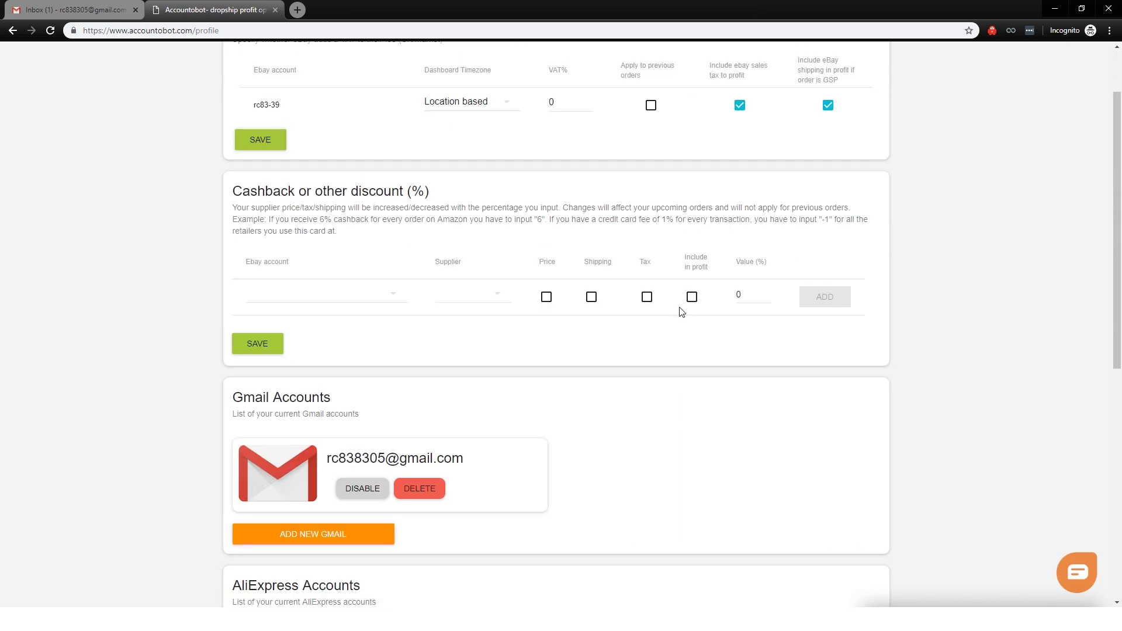
{"action": "scroll", "coordinate": [682, 311], "scroll_direction": "up", "scroll_amount": 2}
{"action": "scroll", "coordinate": [485, 320], "scroll_direction": "down", "scroll_amount": 8}
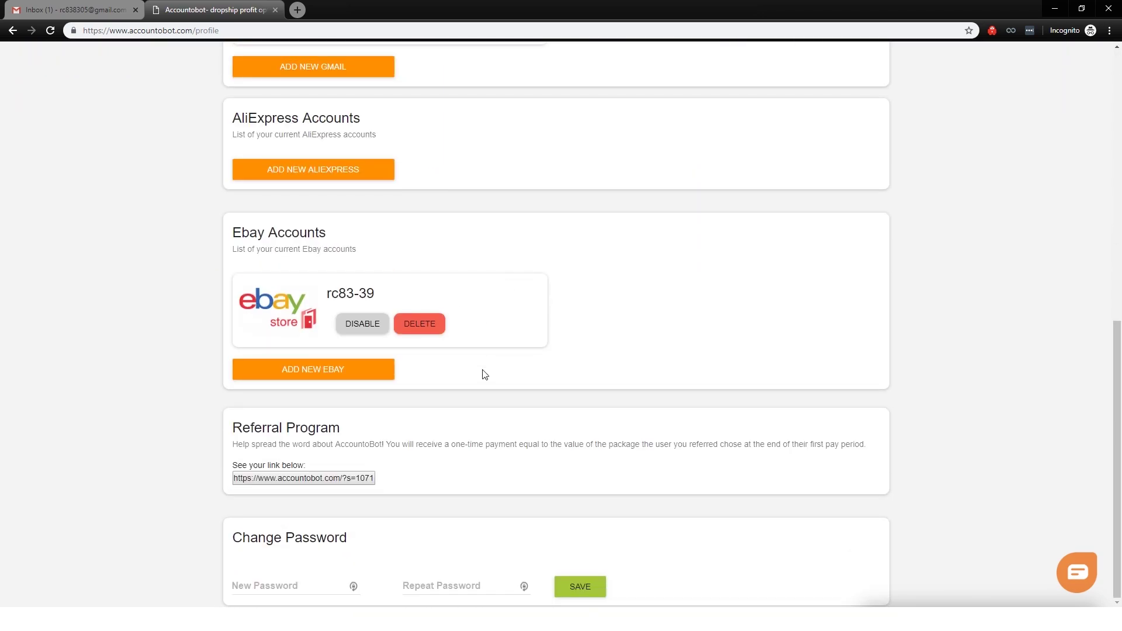
Return to the Home dashboard and look over the order search filters and the columns of the orders table
{"action": "scroll", "coordinate": [501, 300], "scroll_direction": "up", "scroll_amount": 10}
{"action": "left_click", "coordinate": [588, 59]}
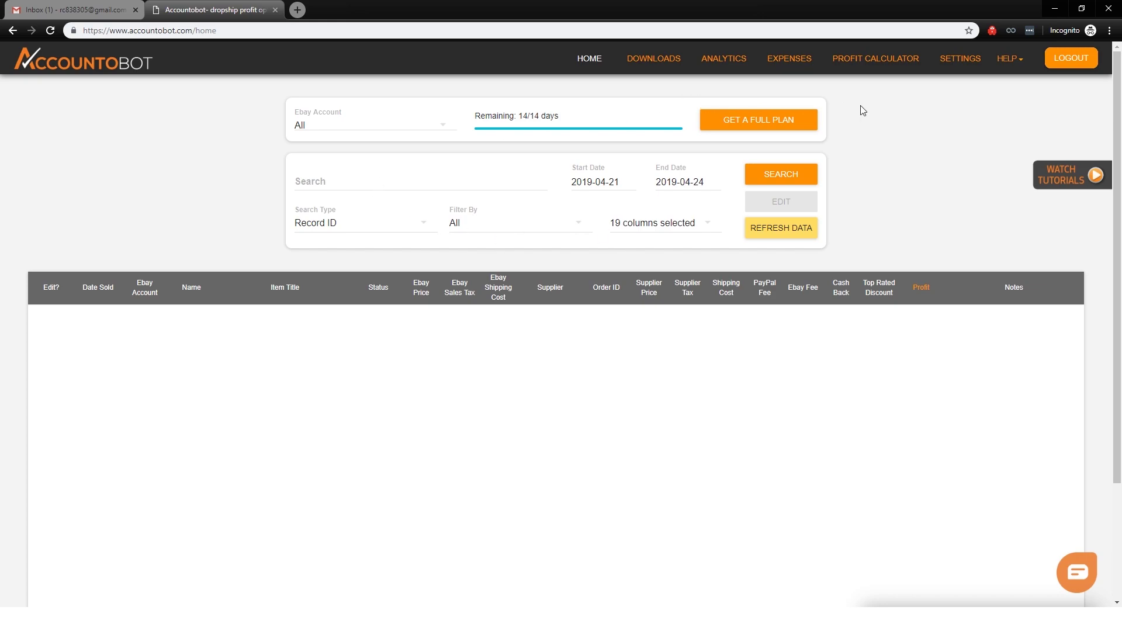
{"action": "scroll", "coordinate": [82, 276], "scroll_direction": "down", "scroll_amount": 3}
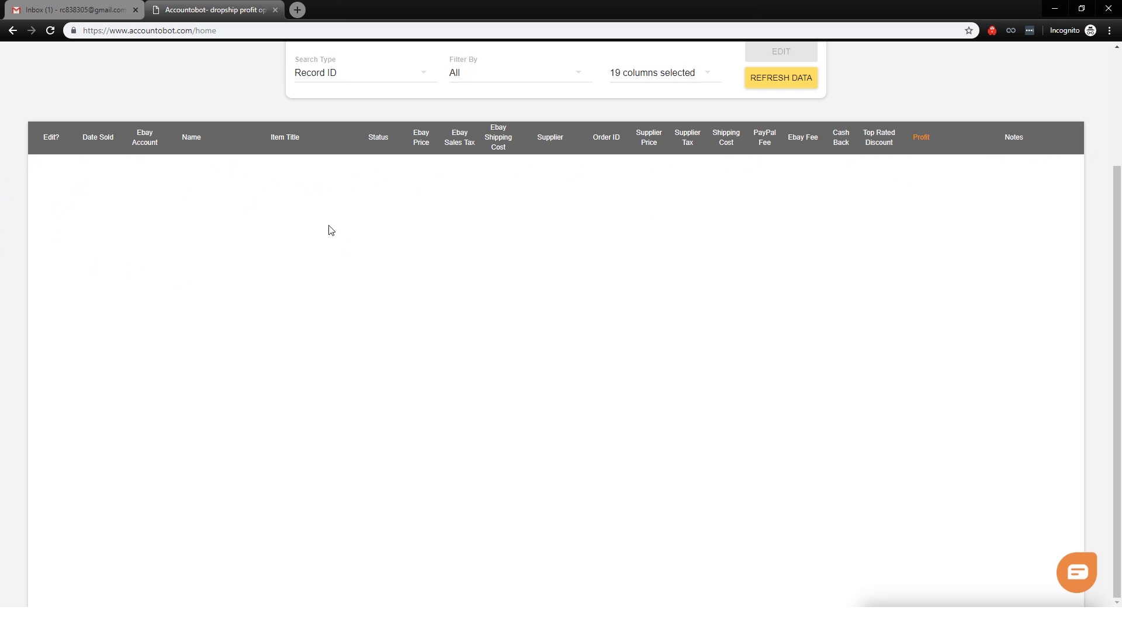
{"action": "scroll", "coordinate": [556, 281], "scroll_direction": "up", "scroll_amount": 3}
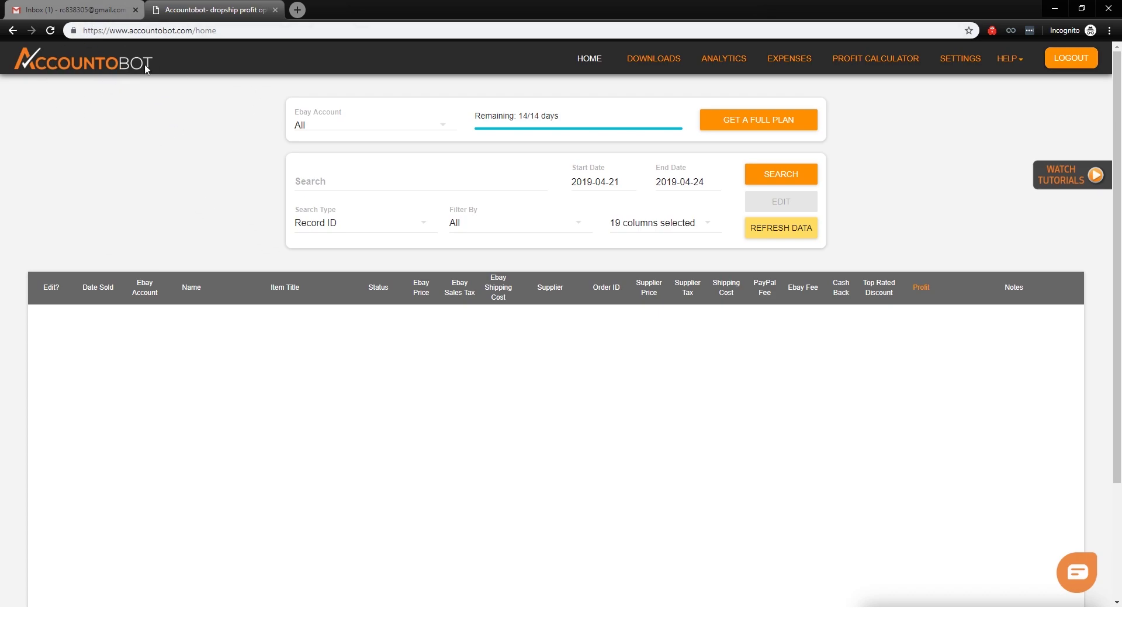
{"action": "scroll", "coordinate": [629, 200], "scroll_direction": "down", "scroll_amount": 3}
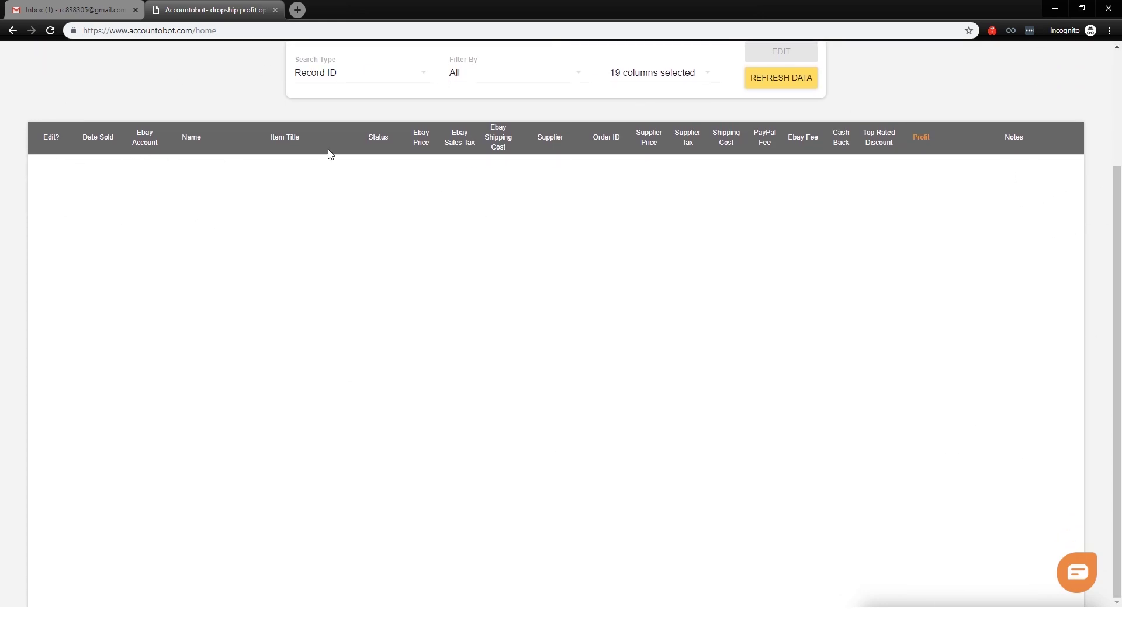
{"action": "scroll", "coordinate": [719, 256], "scroll_direction": "up", "scroll_amount": 3}
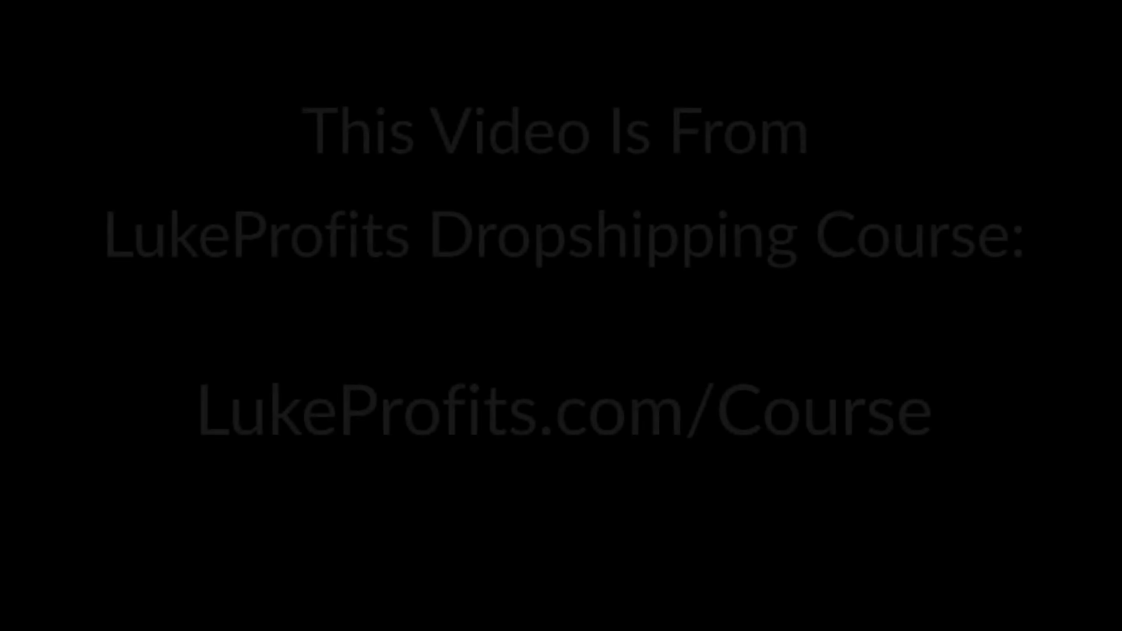